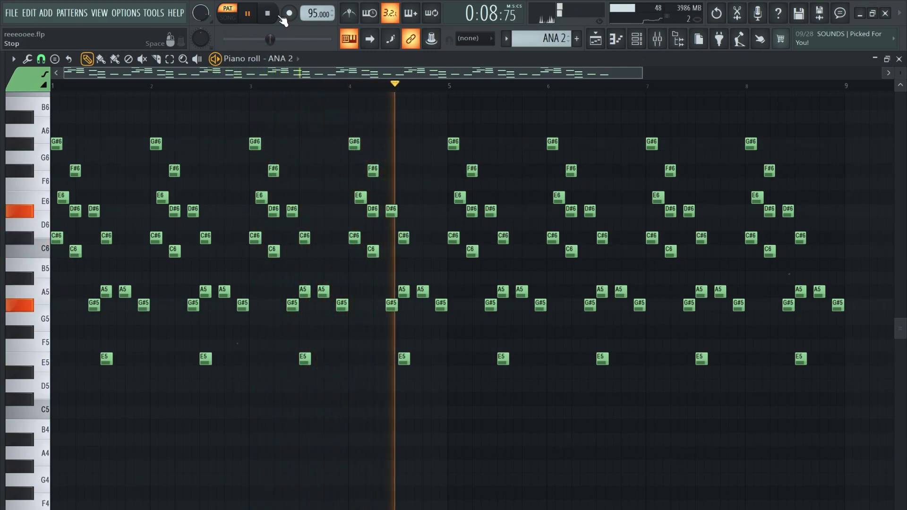
Step: Stop playback and inspect the kHs Reverser and HalfTime effects on the ANA 2 mixer track
left_click(281, 19)
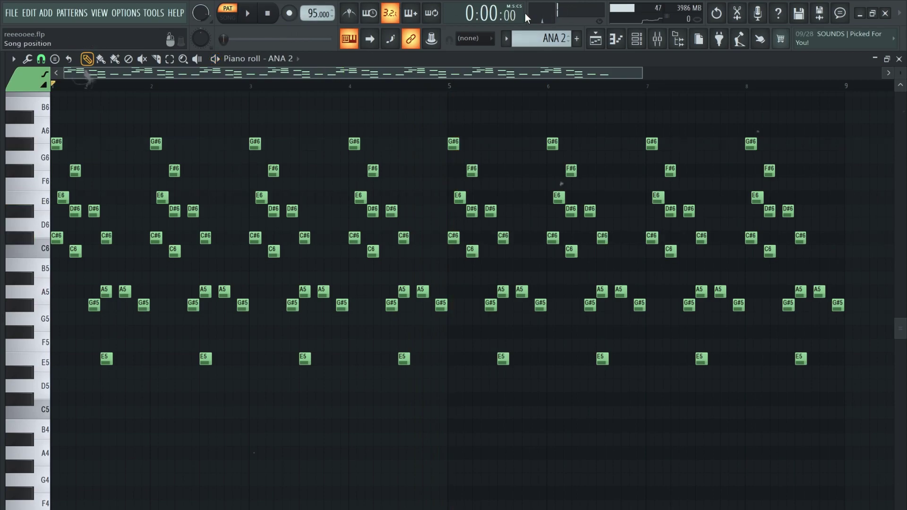
left_click(657, 41)
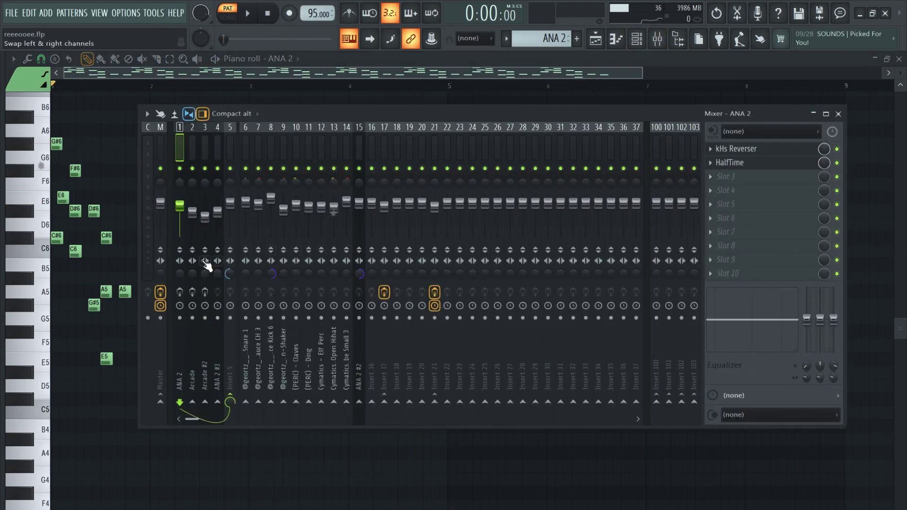
left_click(759, 149)
left_click_drag(202, 174, 475, 123)
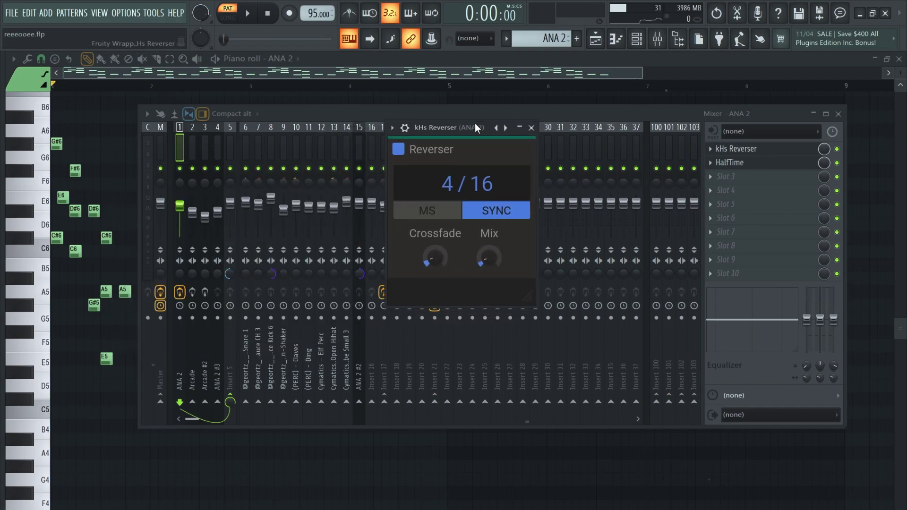
left_click(765, 163)
left_click_drag(400, 121, 455, 125)
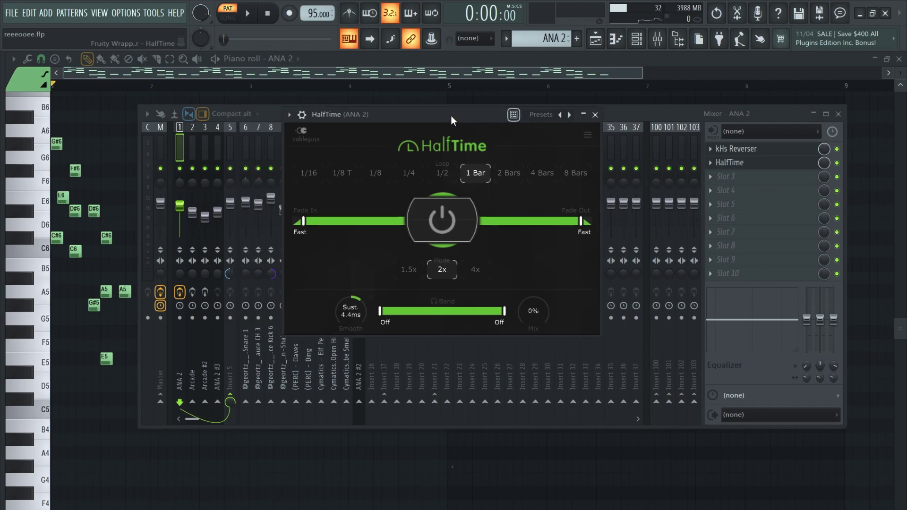
Step: Show the playlist and solo Track 1 together with the HalfTime mix automation on Track 2
left_click(595, 41)
left_click_drag(320, 92, 362, 205)
key("space")
left_click(186, 121, "ctrl")
left_click(186, 156)
Step: Play the ANA 2 melody with its HalfTime mix automation in the arrangement, following it past bar 9
key("space")
scroll(372, 194, "down", 4, "ctrl")
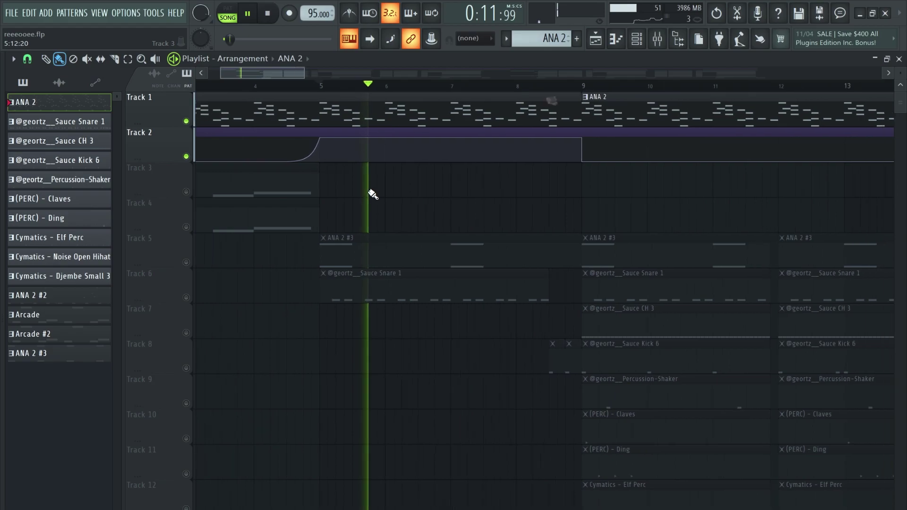
scroll(371, 195, "down", 1, "ctrl")
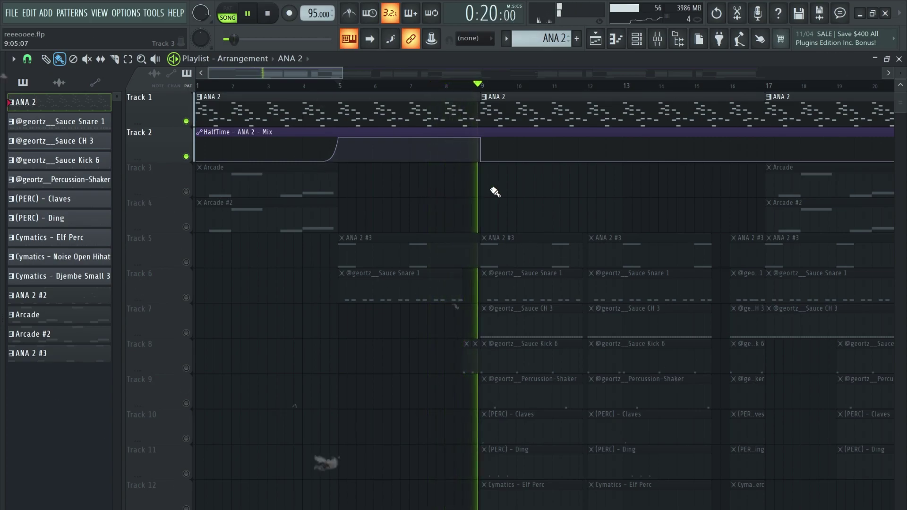
left_click_drag(489, 187, 440, 191)
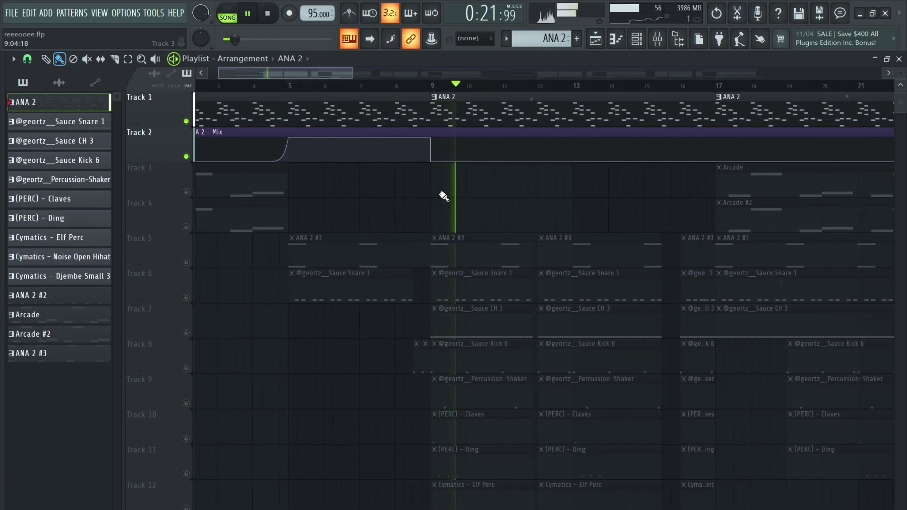
scroll(444, 196, "down", 2)
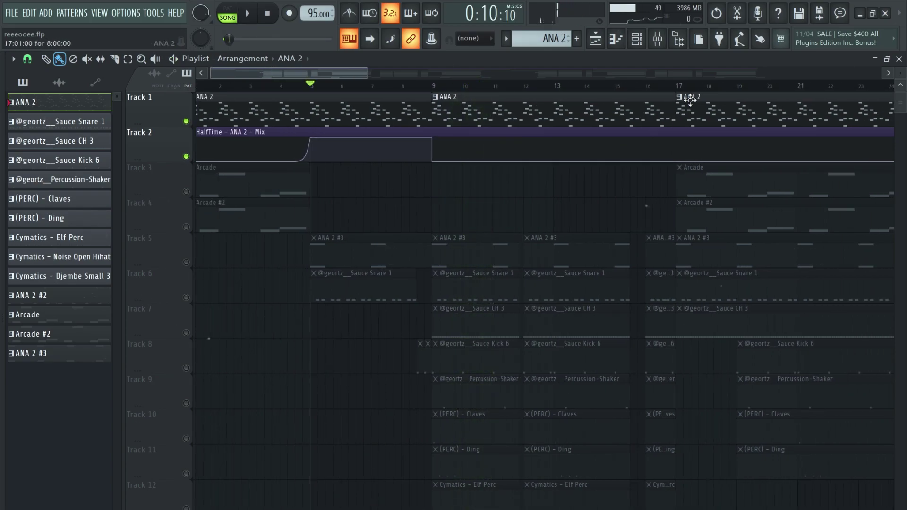
Step: Open the ANA 2 #2 instrument from the channel rack to examine its Sub Zero preset
left_click(647, 44)
left_click_drag(568, 34, 543, 43)
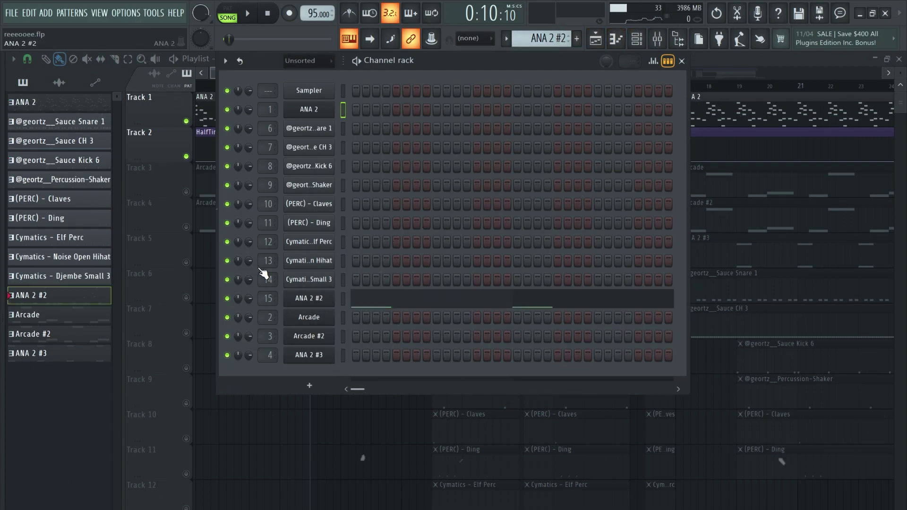
left_click(309, 298)
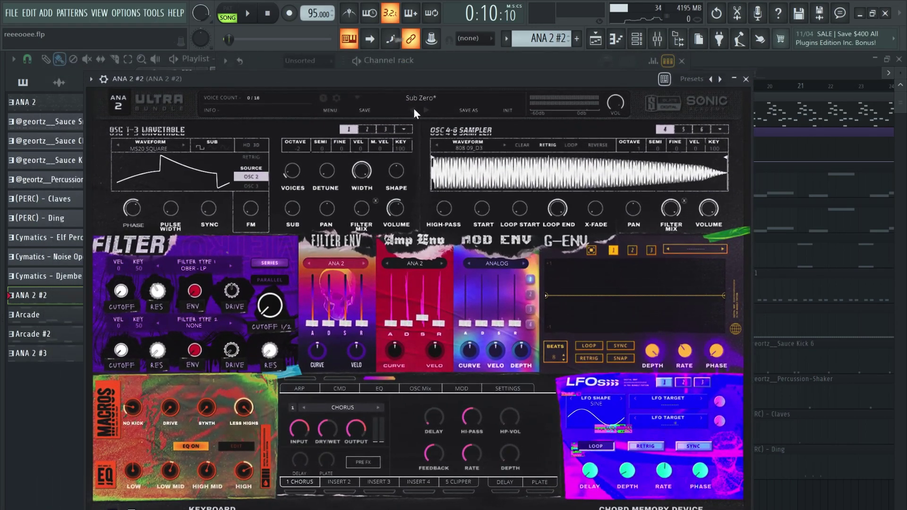
Step: Open the ANA 2 #2 bass notes in the piano roll, play the pattern through to its end and stop
left_click(636, 41)
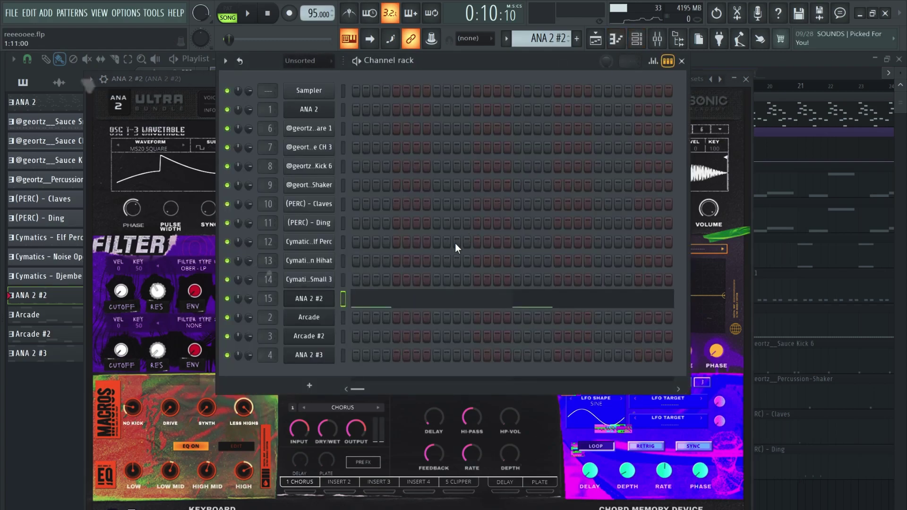
left_click(415, 303)
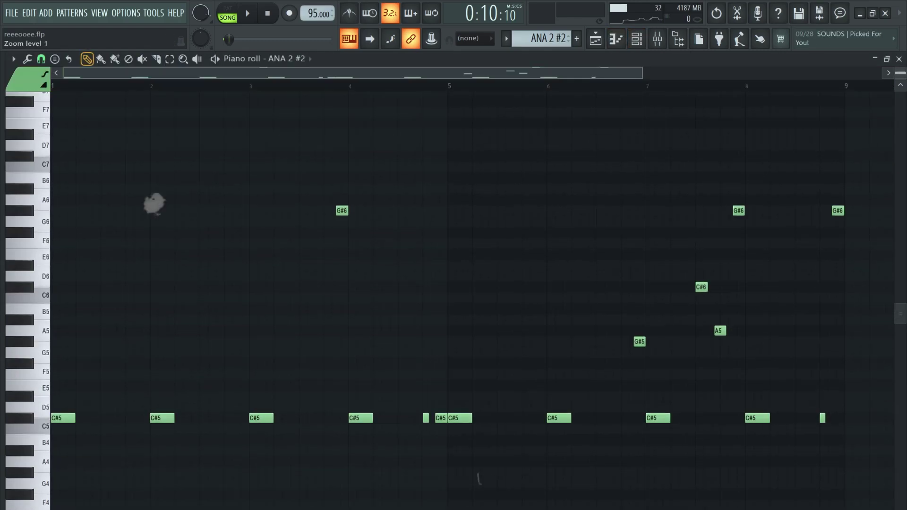
scroll(455, 212, "down", 1)
key("space")
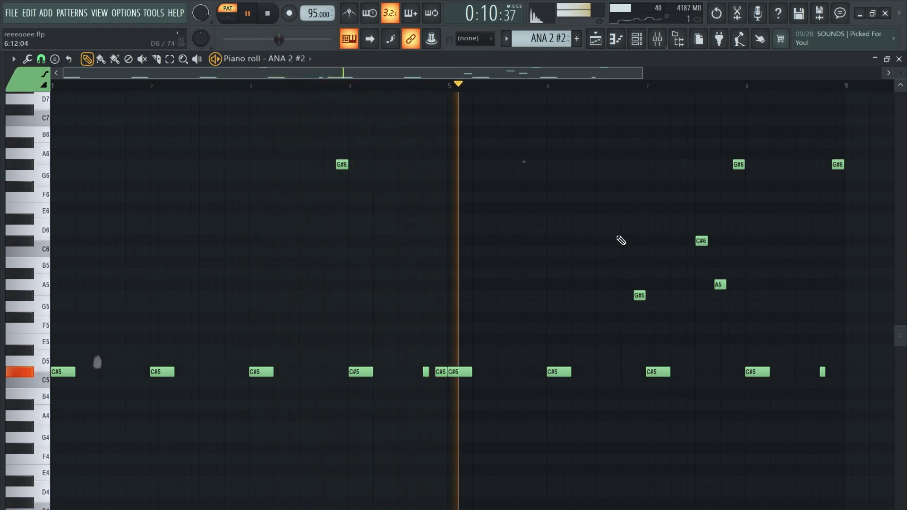
scroll(432, 234, "up", 4)
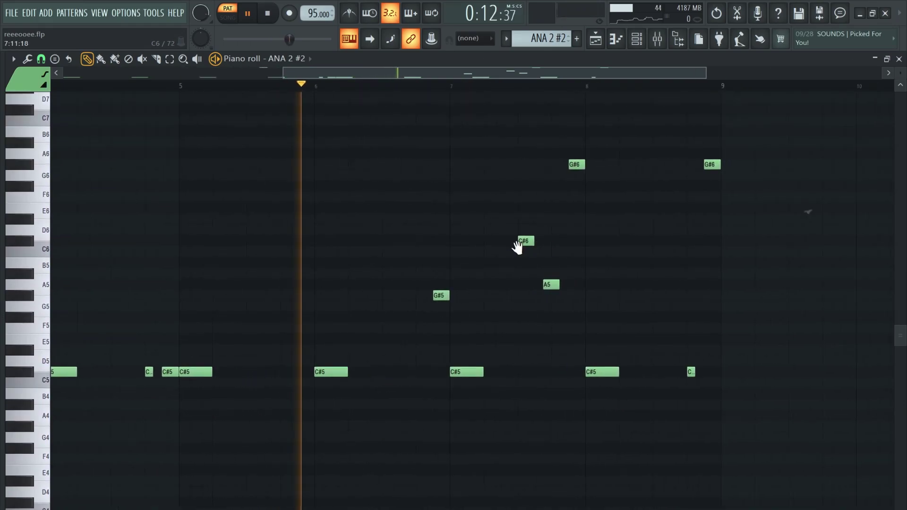
scroll(486, 247, "down", 1)
scroll(488, 236, "up", 1)
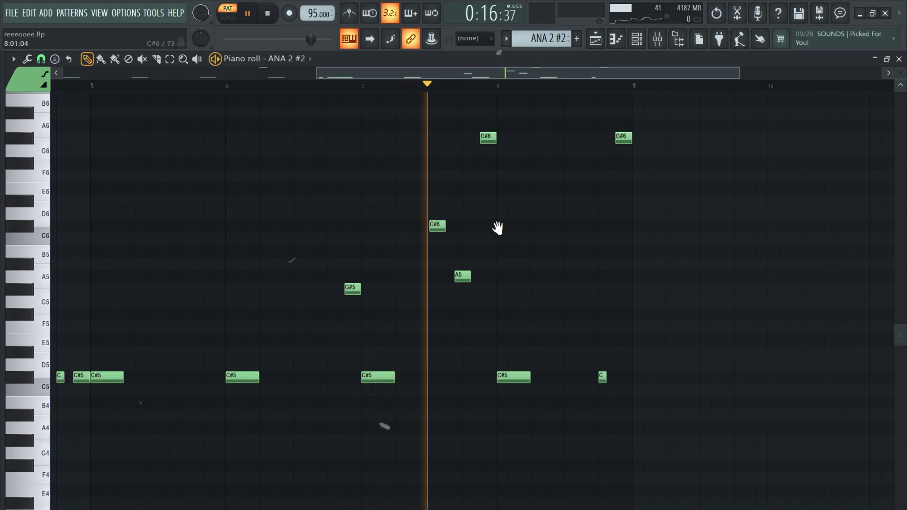
scroll(468, 237, "up", 1)
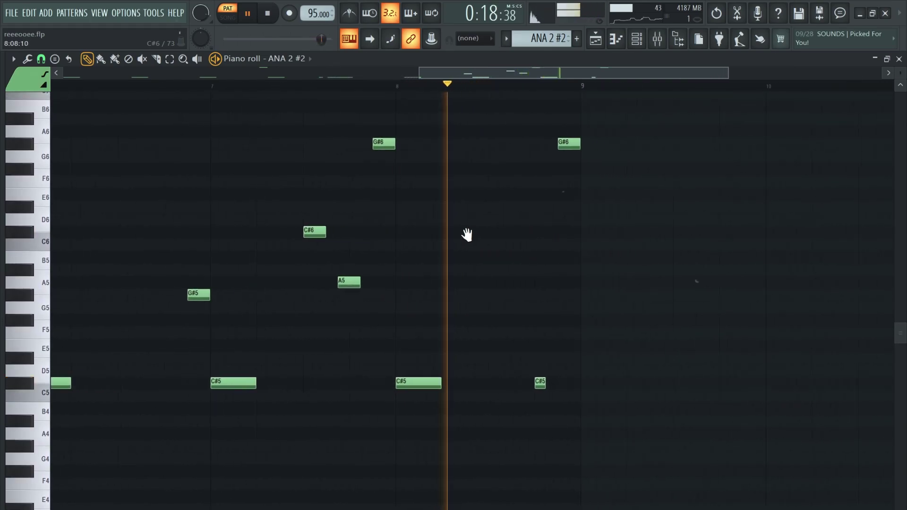
scroll(528, 241, "up", 1)
scroll(524, 241, "down", 6)
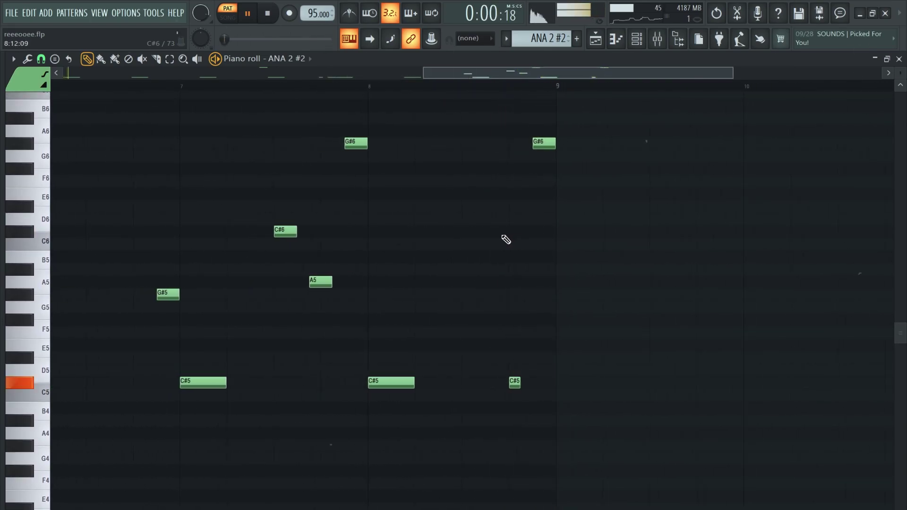
key("space")
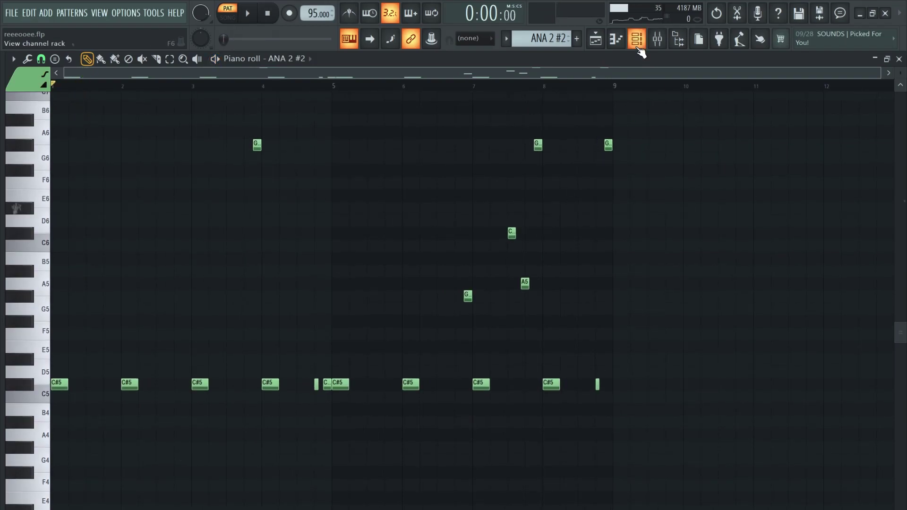
Step: Open the Arcade channel's instrument from the channel rack to examine its Done With You kit
left_click(637, 46)
scroll(552, 38, "up", 1)
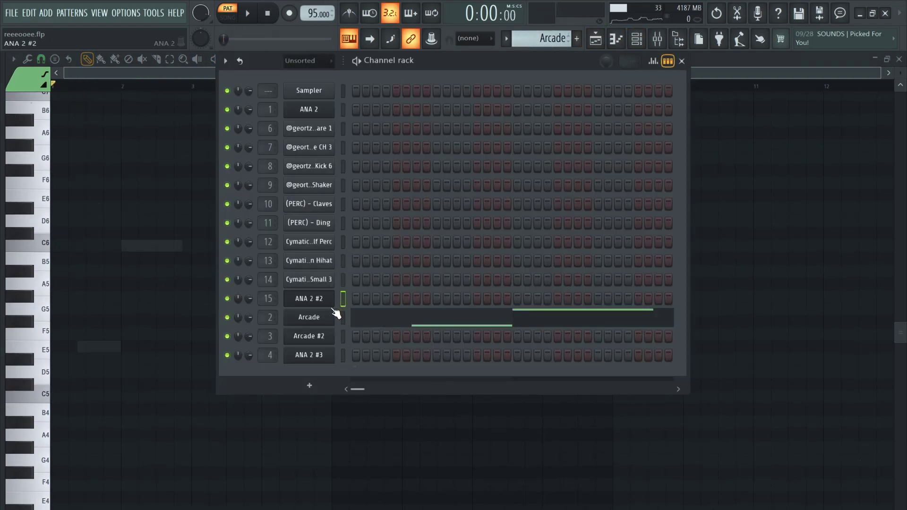
left_click(323, 318)
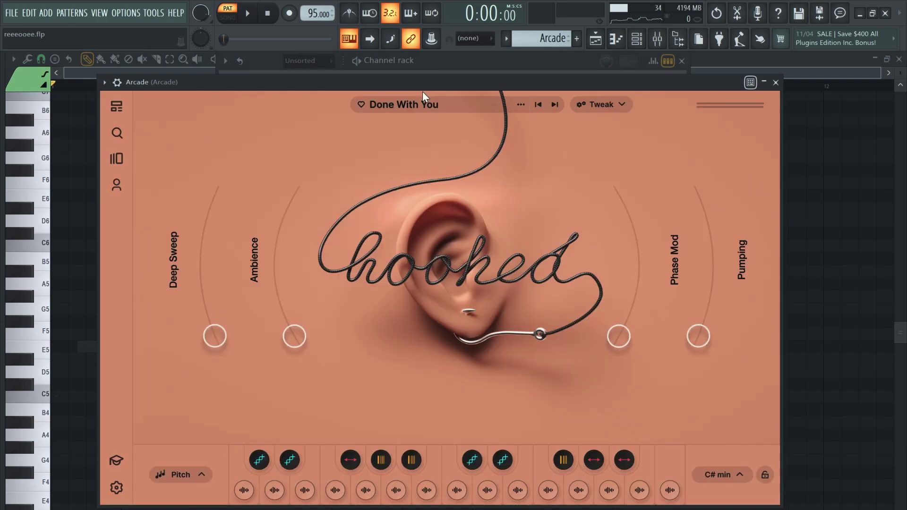
left_click(836, 229)
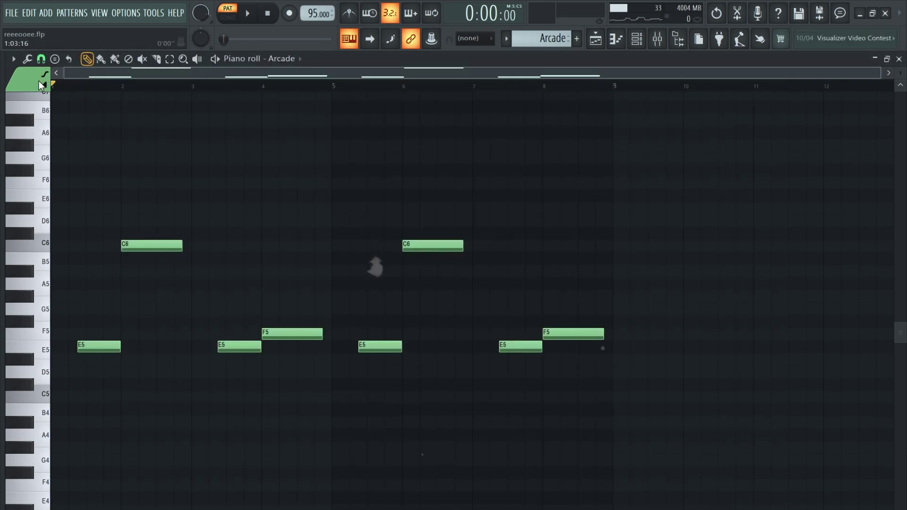
Step: Examine the Arcade pattern's notes in the piano roll while playing it, and stop playback
scroll(156, 192, "up", 3, "ctrl")
scroll(391, 198, "up", 2)
scroll(420, 173, "down", 3)
scroll(420, 173, "up", 2, "alt")
key("space")
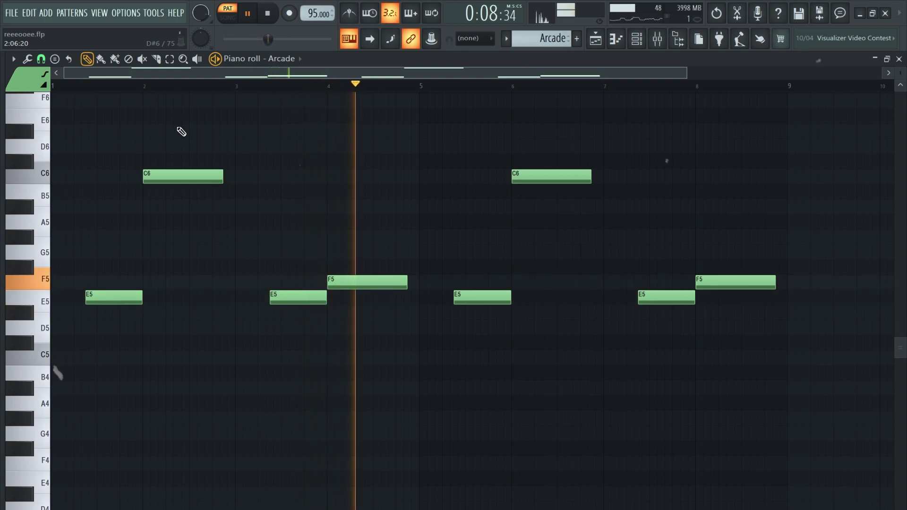
key("space")
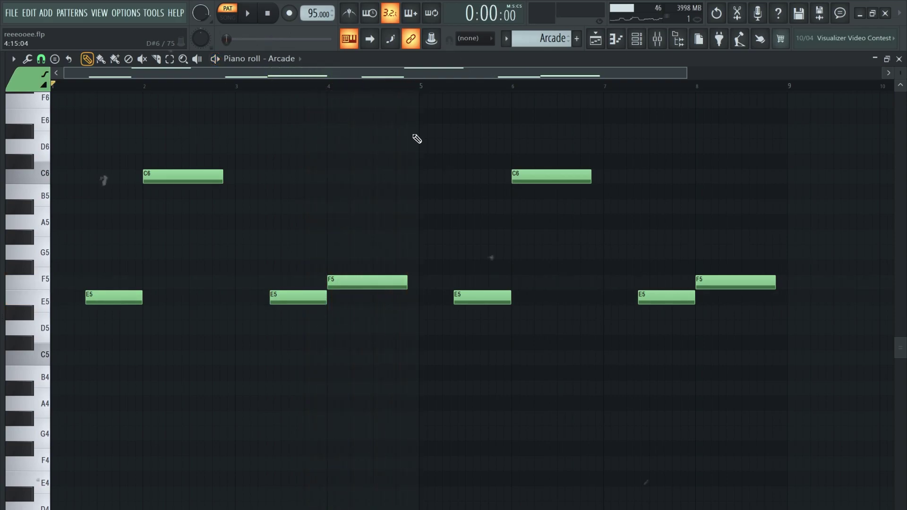
Step: Open the Arcade #2 instrument from the channel rack and check its session key options
left_click(636, 38)
scroll(542, 39, "down", 1)
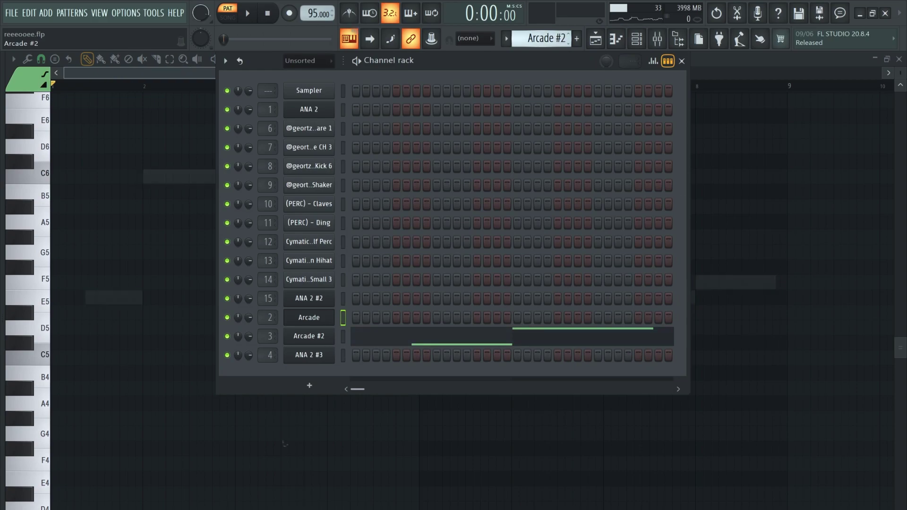
left_click(310, 336)
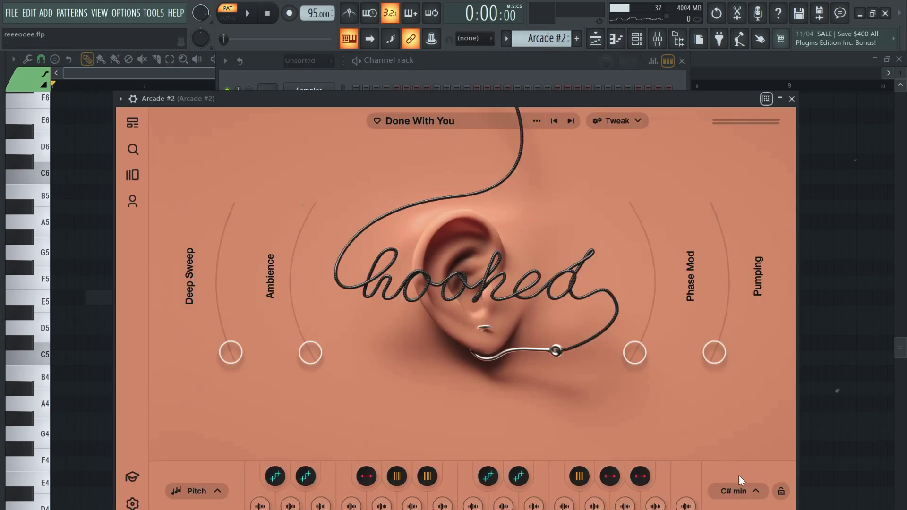
left_click(739, 493)
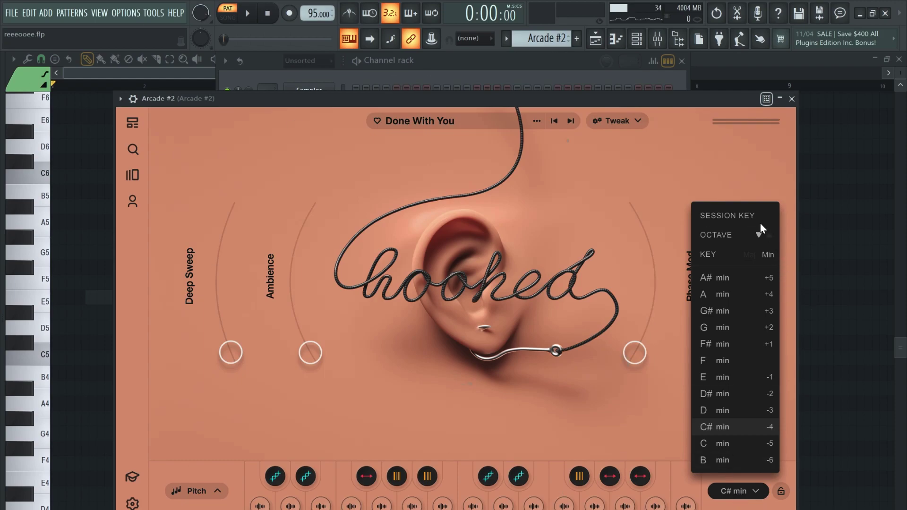
left_click(837, 248)
Step: Show the Arcade #2 notes in the piano roll, play the pattern and stop playback
double_click(173, 177)
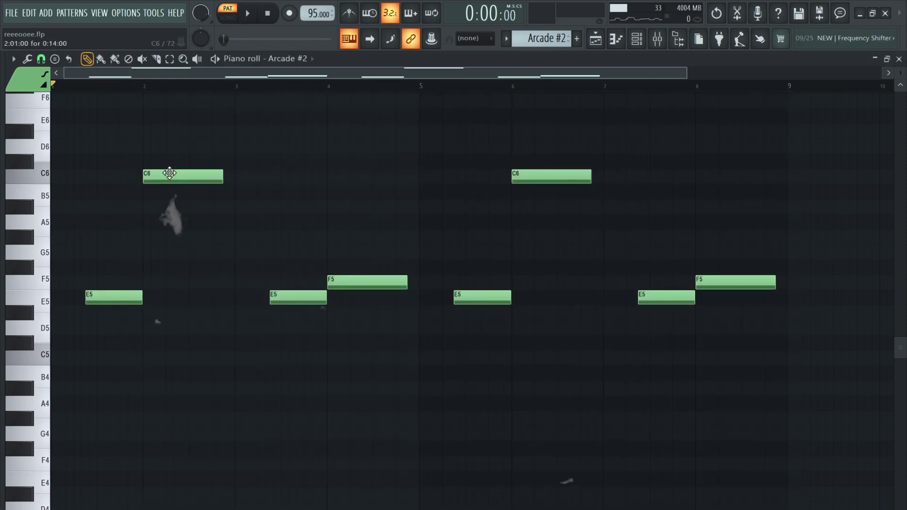
key("space")
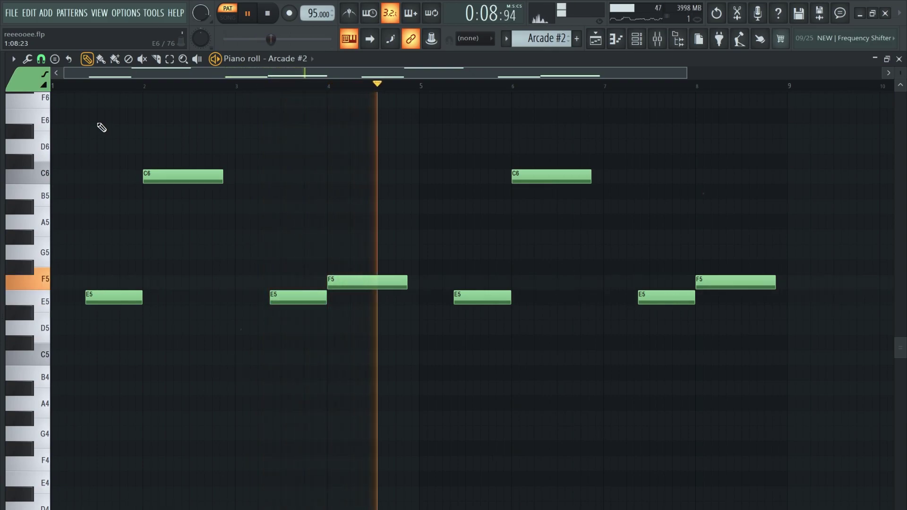
key("space")
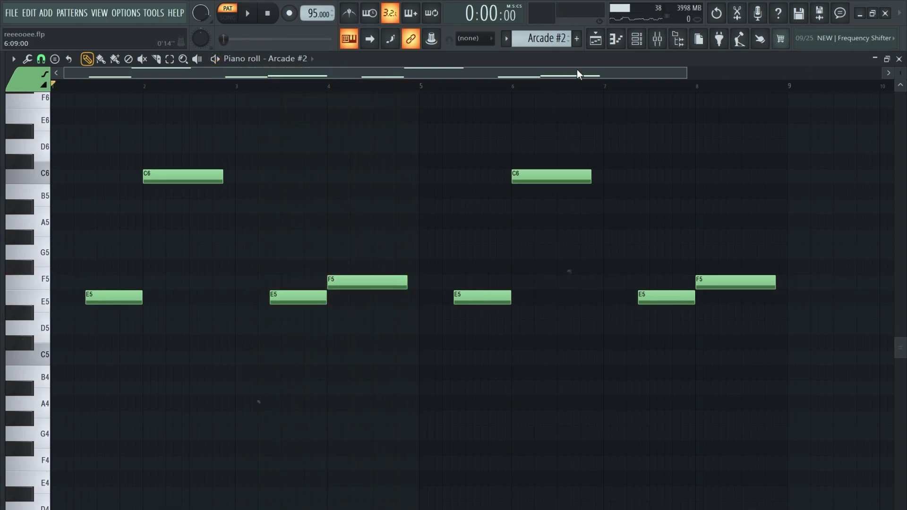
Step: Compare the Fruity Stereo Enhancer settings on the Arcade and Arcade #2 mixer tracks, and select the Insert 22 track
left_click(657, 42)
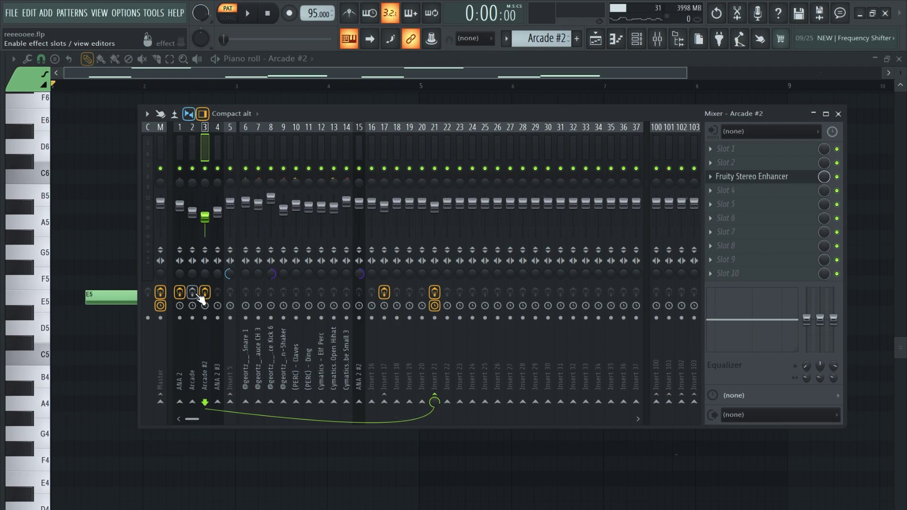
left_click(191, 146)
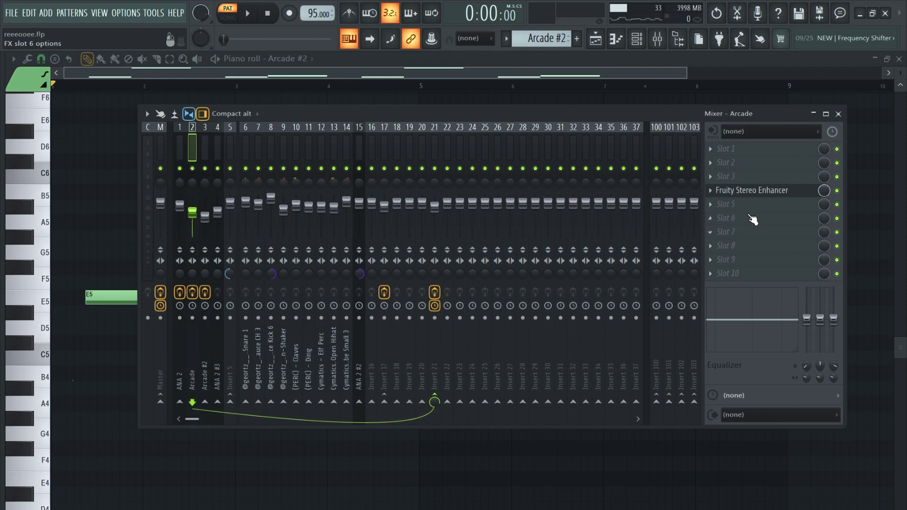
left_click(765, 191)
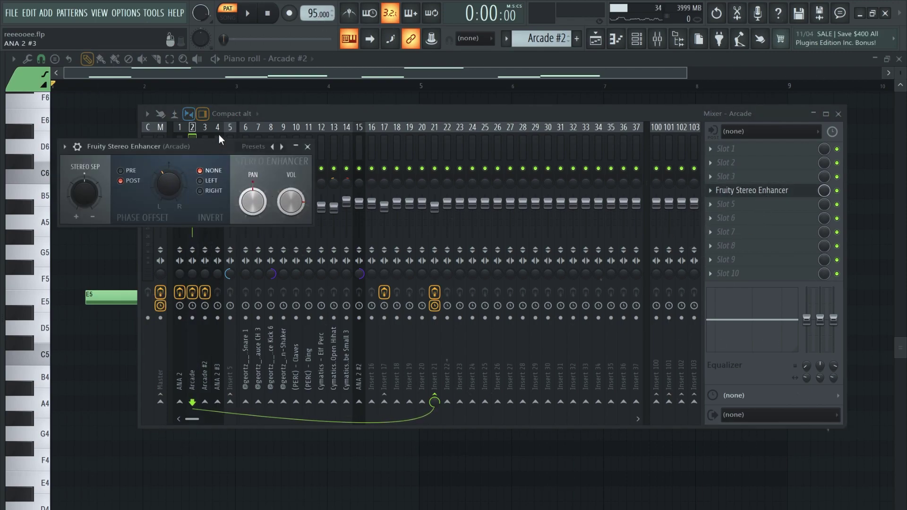
left_click(205, 130)
left_click(759, 179)
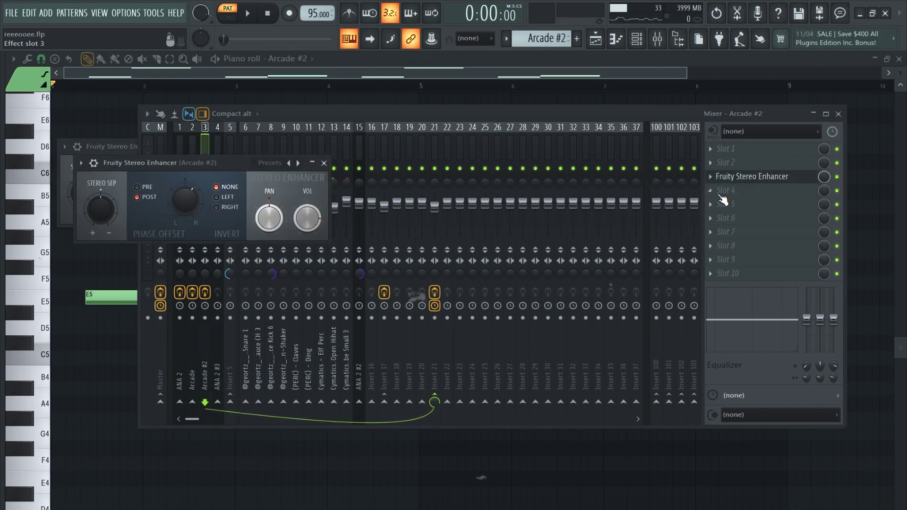
left_click_drag(200, 166, 299, 169)
left_click(205, 139)
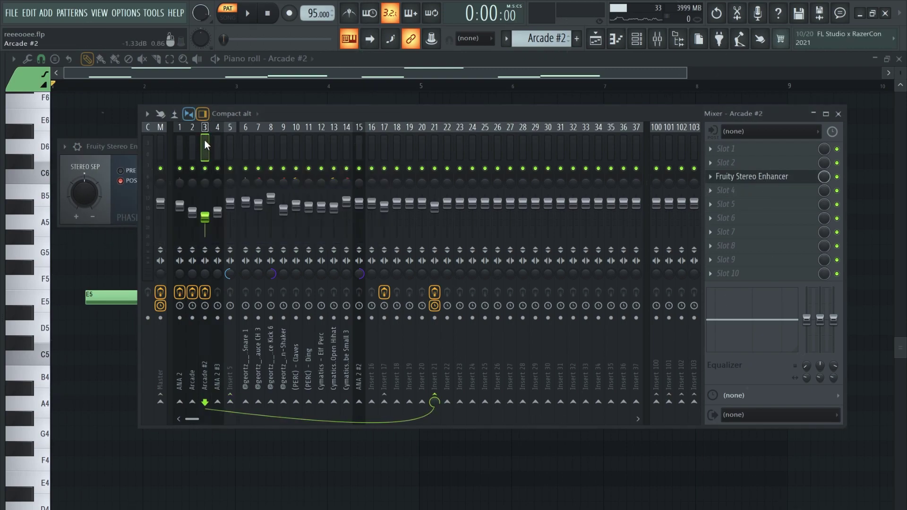
left_click(447, 144)
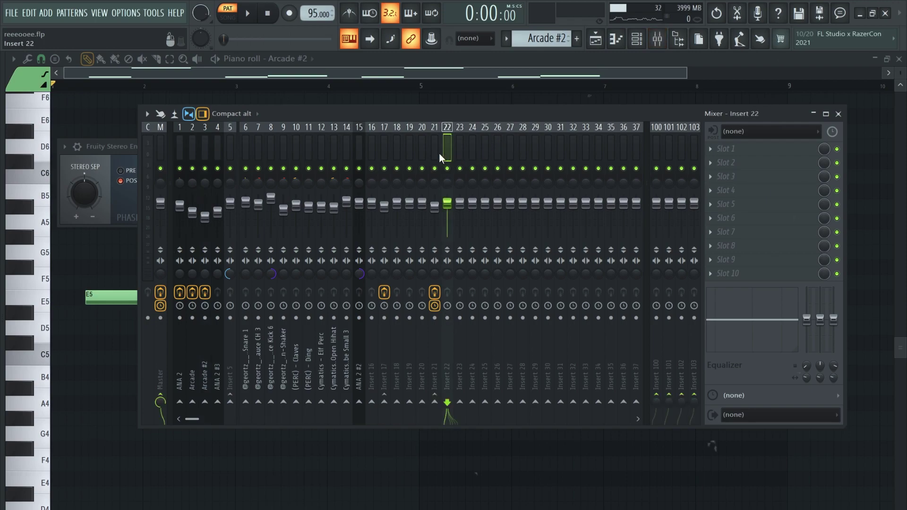
Step: Open the Cymatics Origin effect on the Insert 21 mixer track to view its settings
left_click(434, 153)
left_click(732, 165)
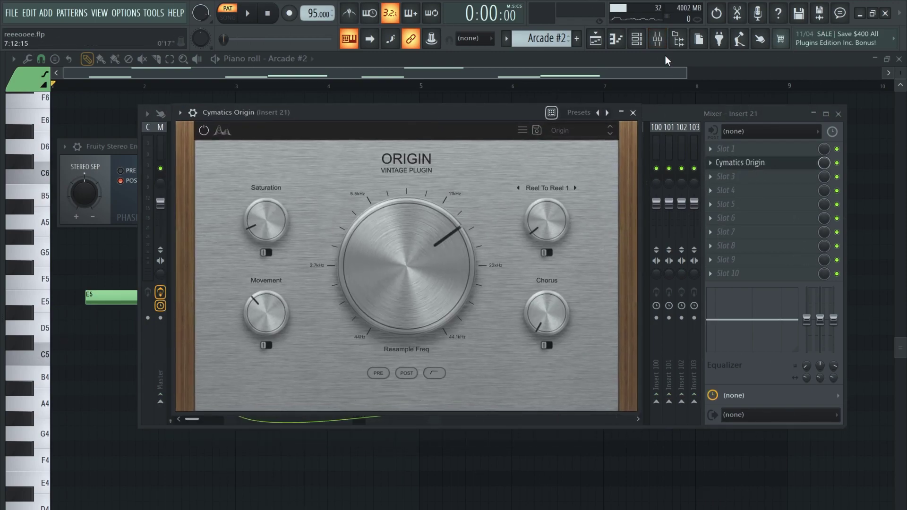
Step: Solo Tracks 3 and 4, holding the Arcade and Arcade #2 clips, in the playlist and play the song
left_click(604, 40)
left_click(186, 191, "ctrl")
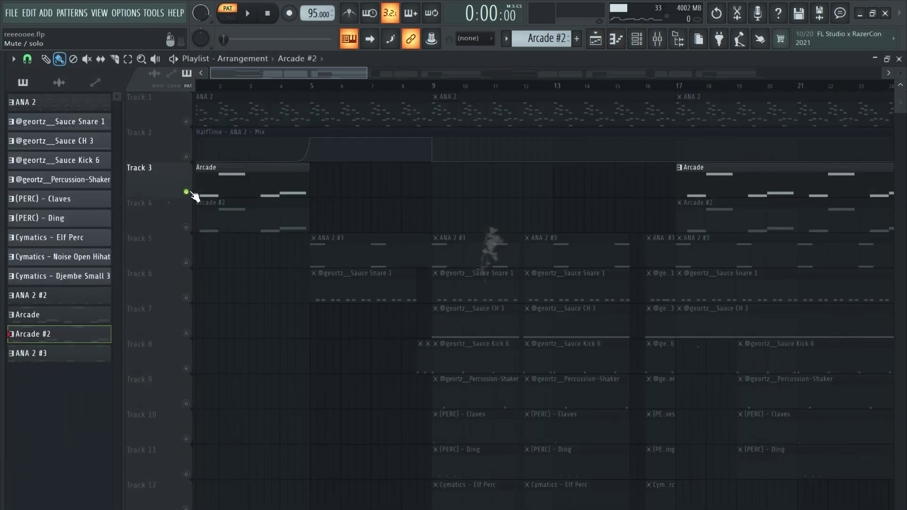
left_click(191, 198)
key("l")
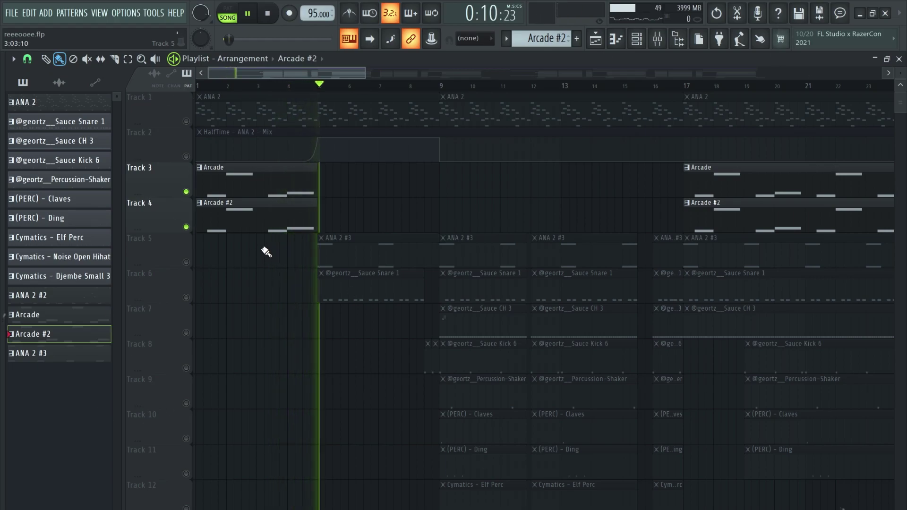
Step: Select the ANA 2 #3 pattern and open its ANA 2 instrument from the channel rack
key("F6")
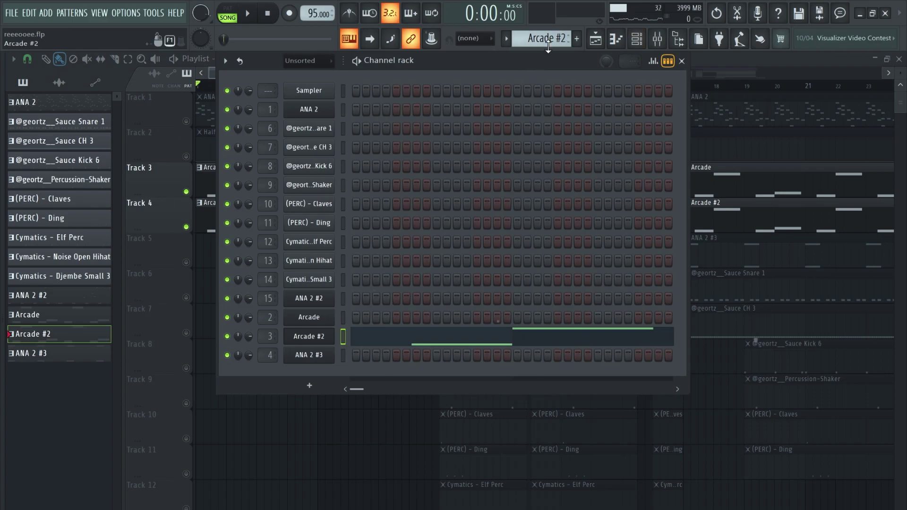
scroll(543, 38, "down", 1)
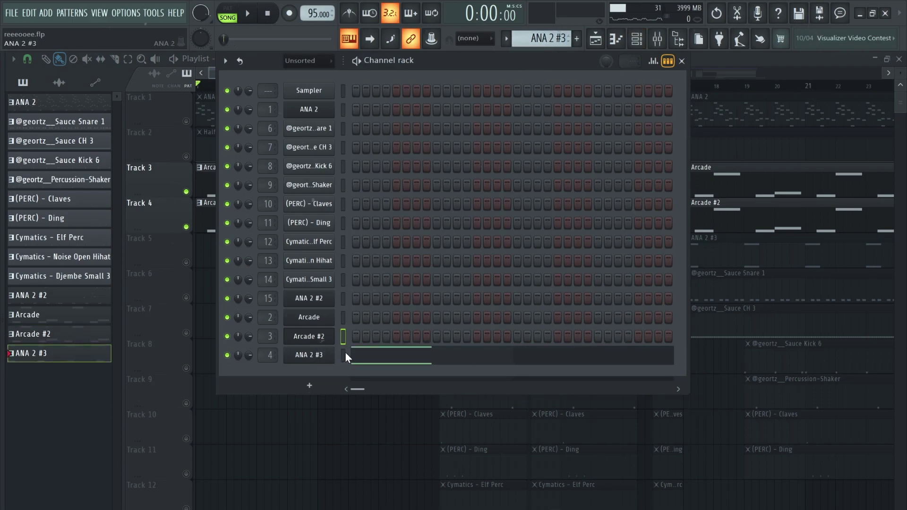
left_click(318, 355)
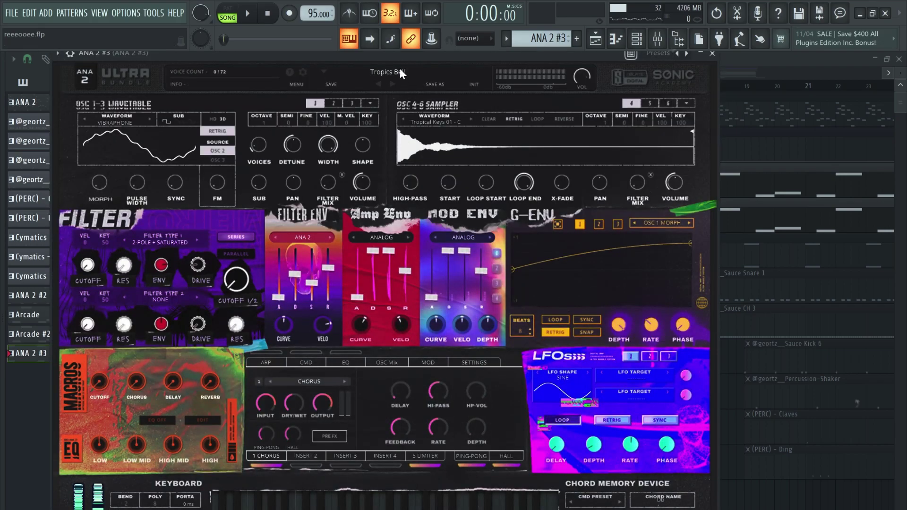
Step: Play the ANA 2 #3 pattern in the piano roll and check its mixer track for effects
left_click(616, 40)
scroll(443, 253, "down", 5)
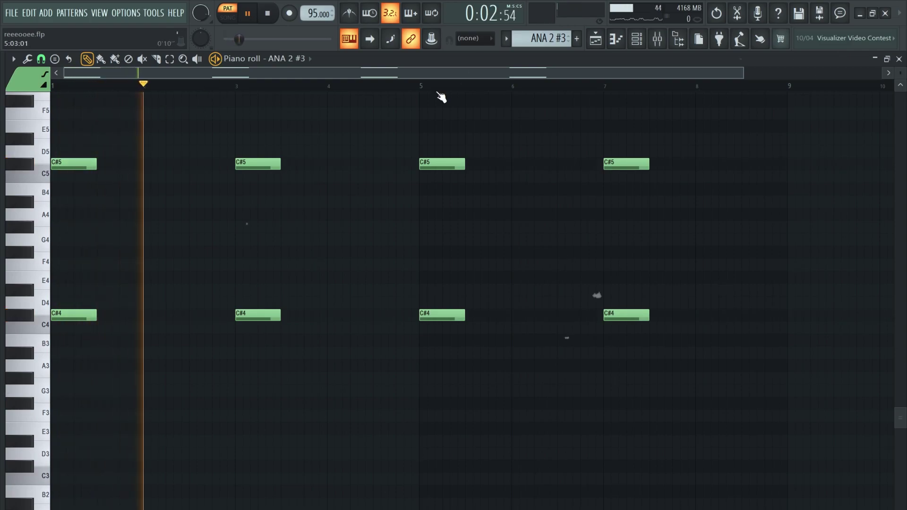
left_click(658, 40)
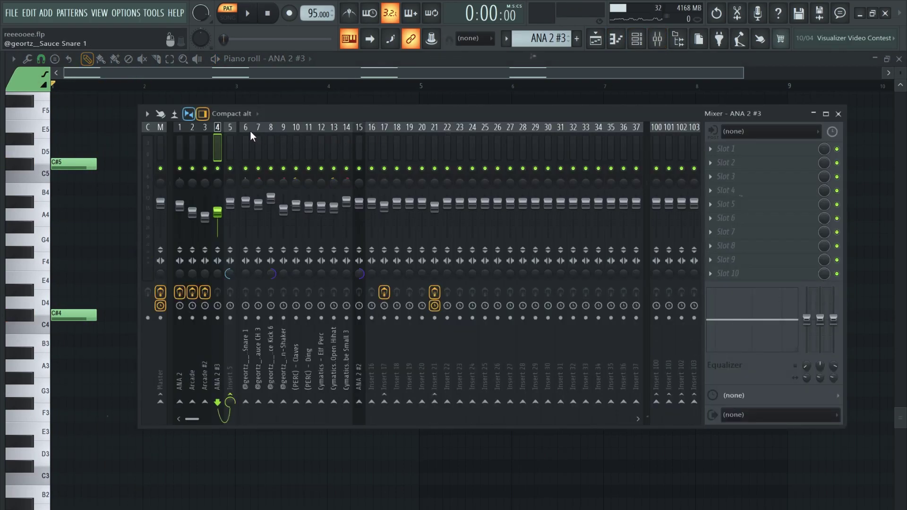
Step: Select the Sauce Snare 1 pattern, open its sampler channel to examine the sample and envelope settings, and close it
left_click(597, 40)
scroll(352, 213, "down", 2)
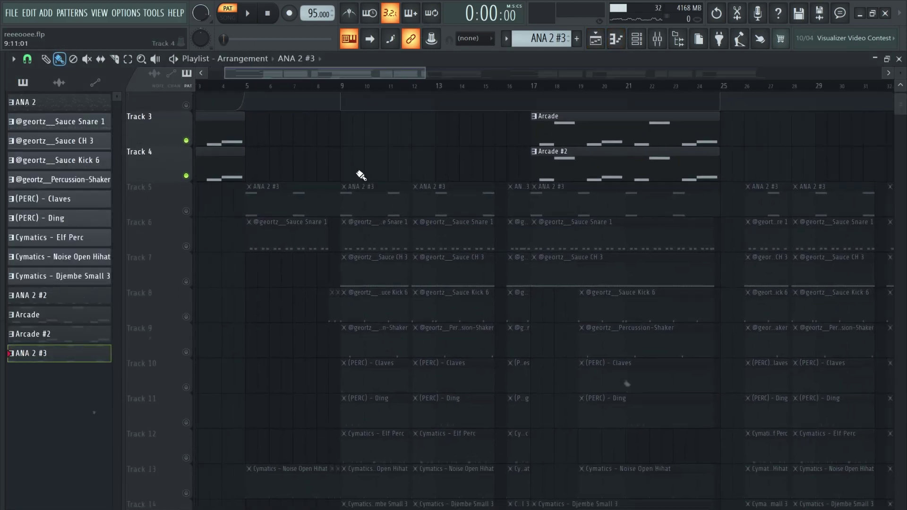
left_click(596, 39)
scroll(577, 45, "up", 12)
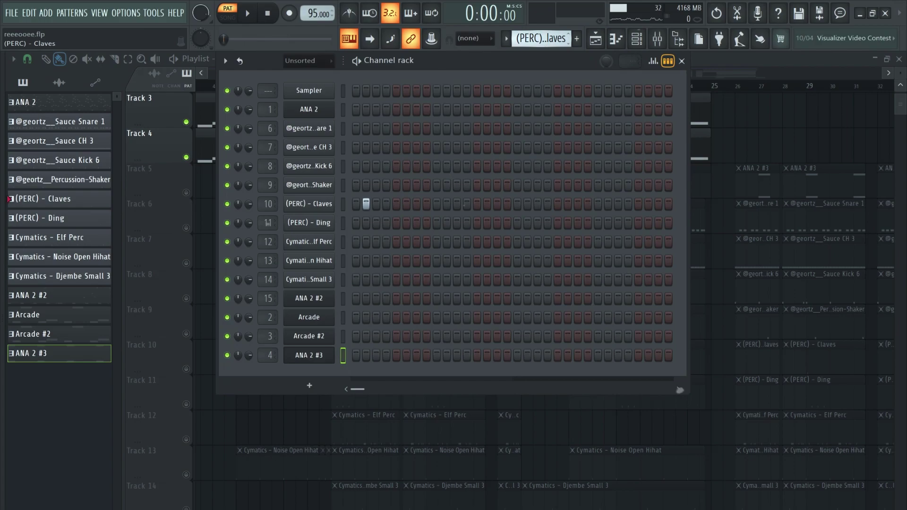
left_click(328, 133)
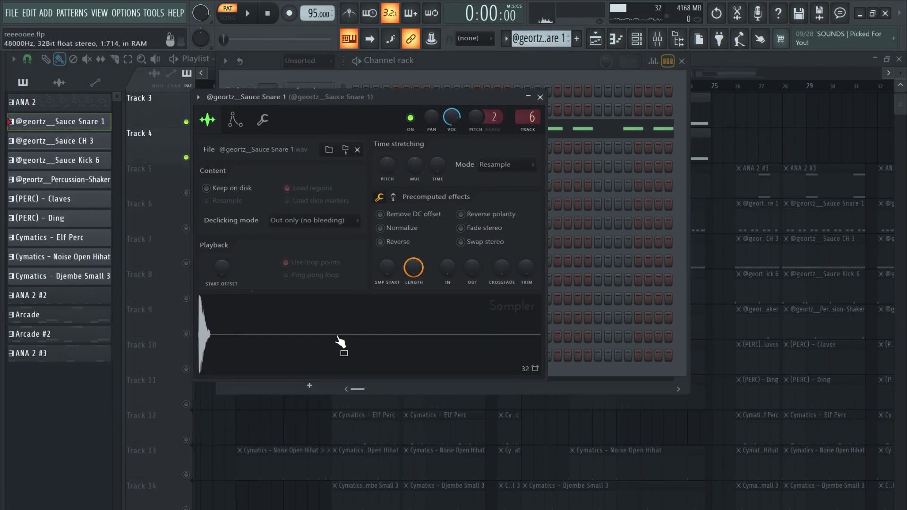
left_click(235, 120)
left_click(233, 126)
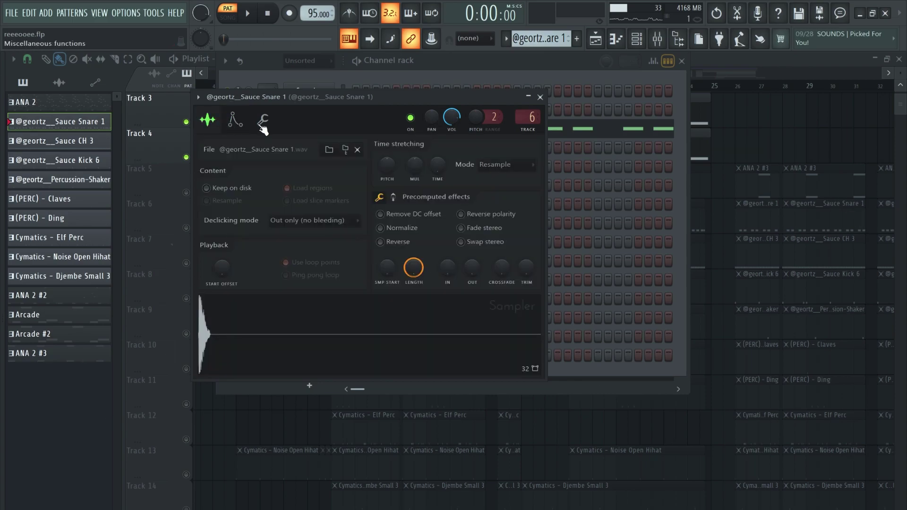
left_click(540, 97)
Step: Play the Sauce Snare 1 notes in the piano roll with the metronome on, and turn the metronome off
left_click(415, 127)
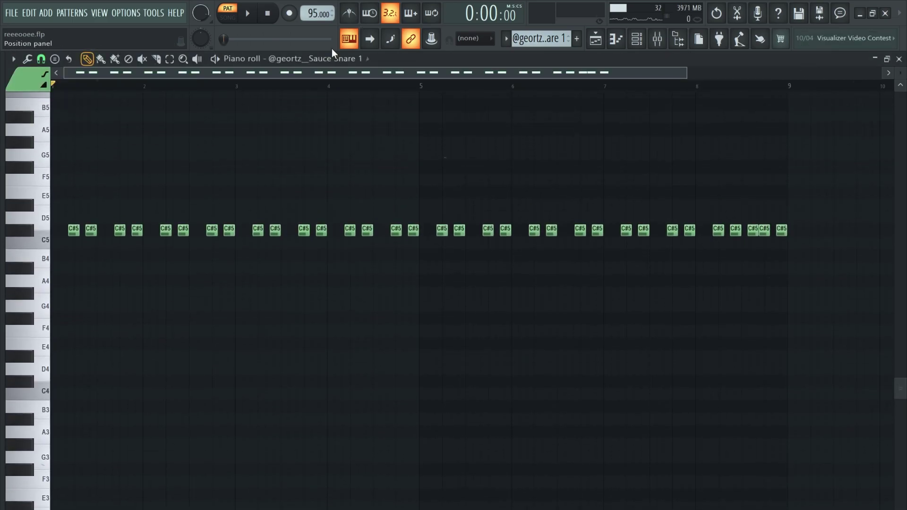
scroll(283, 181, "up", 1)
key("space")
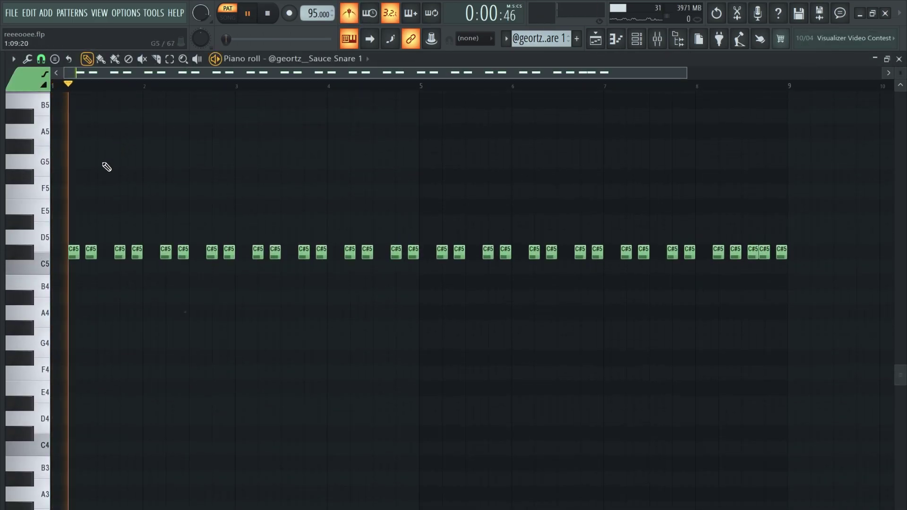
scroll(125, 186, "up", 2, "ctrl")
scroll(293, 212, "up", 1)
scroll(283, 218, "up", 1, "ctrl")
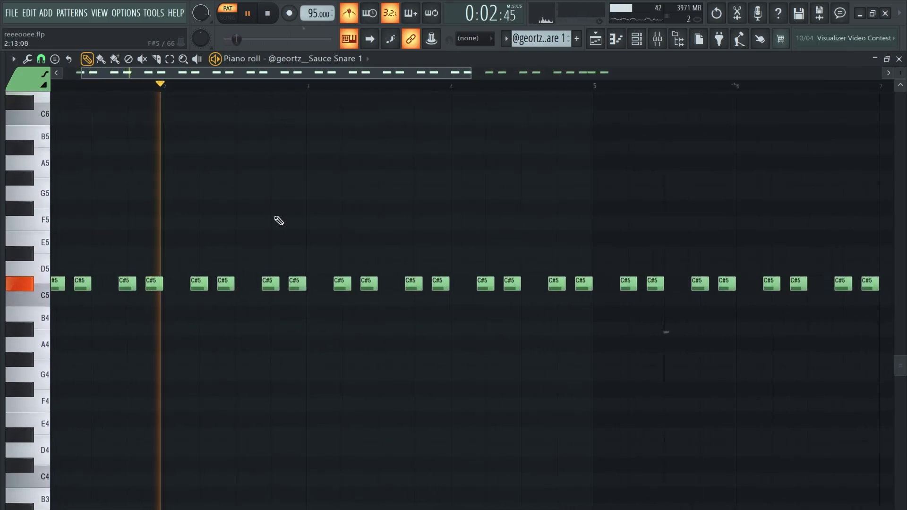
scroll(449, 241, "down", 2)
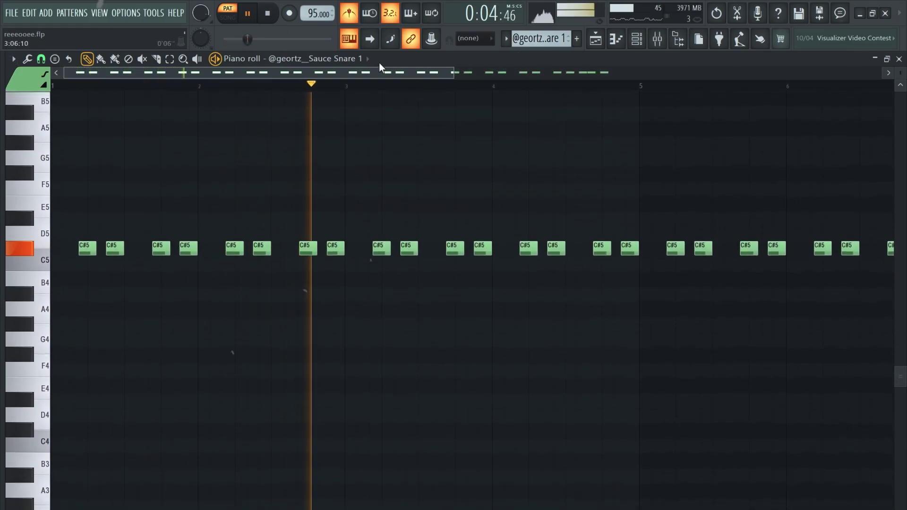
left_click(349, 14)
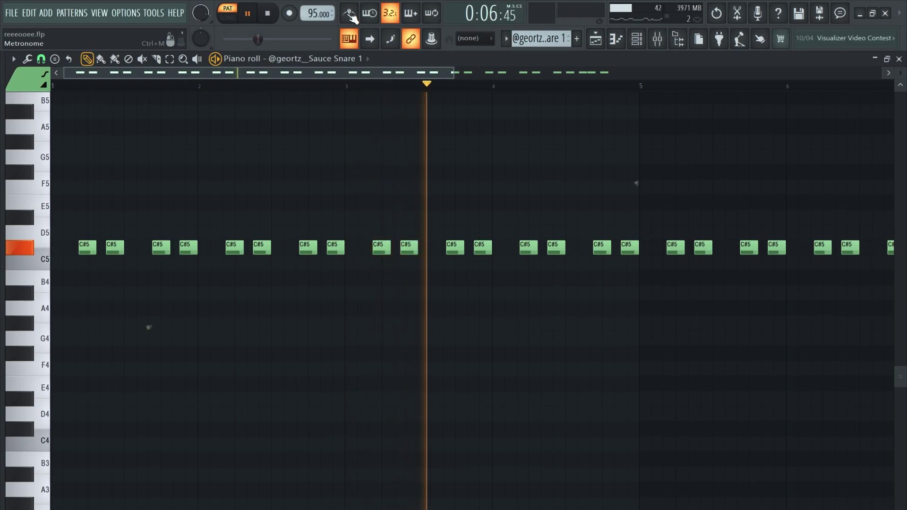
Step: Enlarge the control lane to examine the snare note velocities during playback, turn the metronome off and stop playback
left_click_drag(607, 452, 590, 335)
scroll(584, 312, "down", 1)
scroll(583, 311, "down", 3)
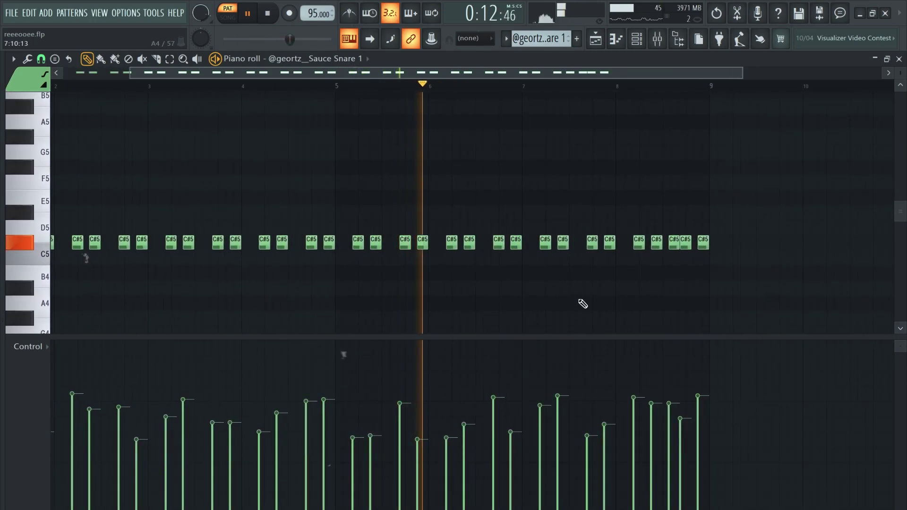
scroll(581, 304, "up", 2)
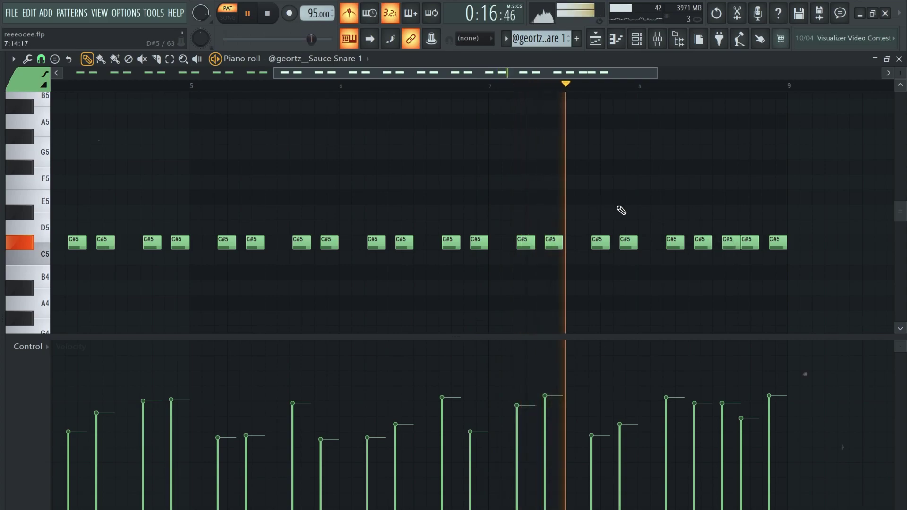
left_click(351, 14)
key("space")
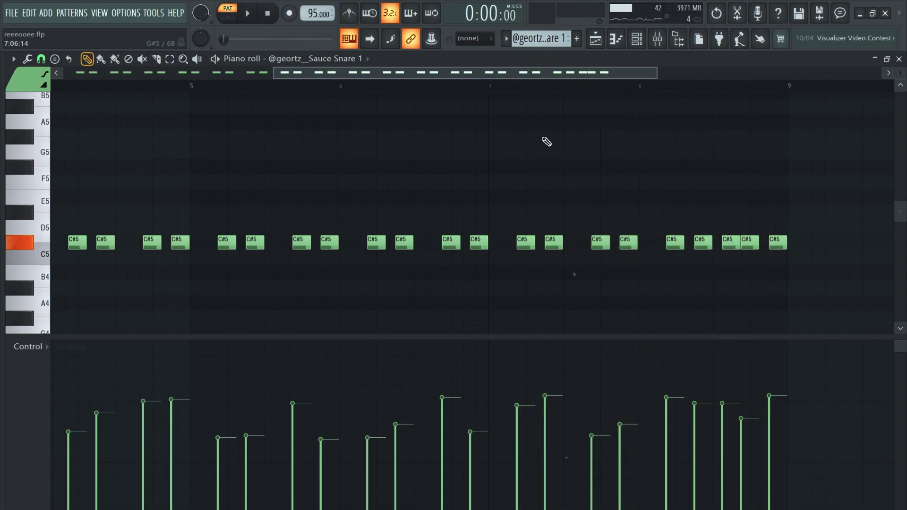
scroll(602, 78, "down", 2)
Step: Select the Sauce CH 3 pattern and open its sampler channel to examine the sample and volume envelope
key("F6")
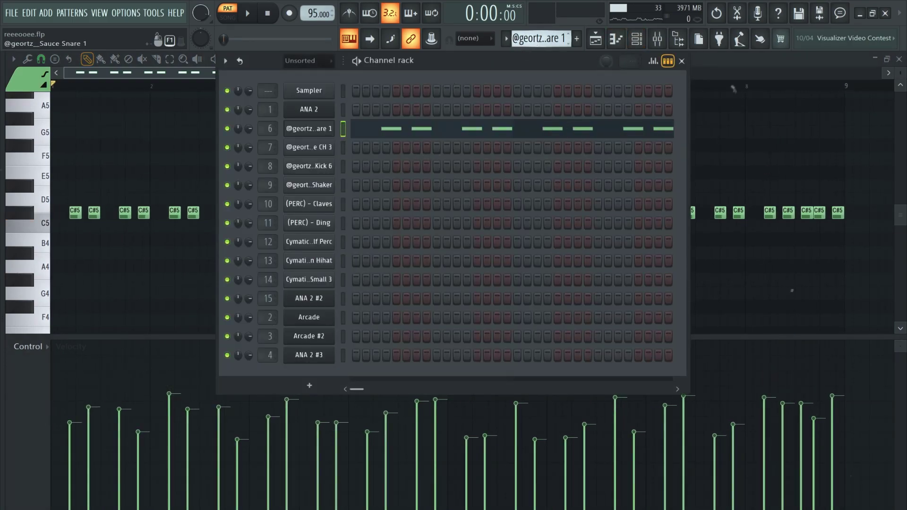
key("Down")
left_click(328, 150)
left_click_drag(288, 167, 467, 137)
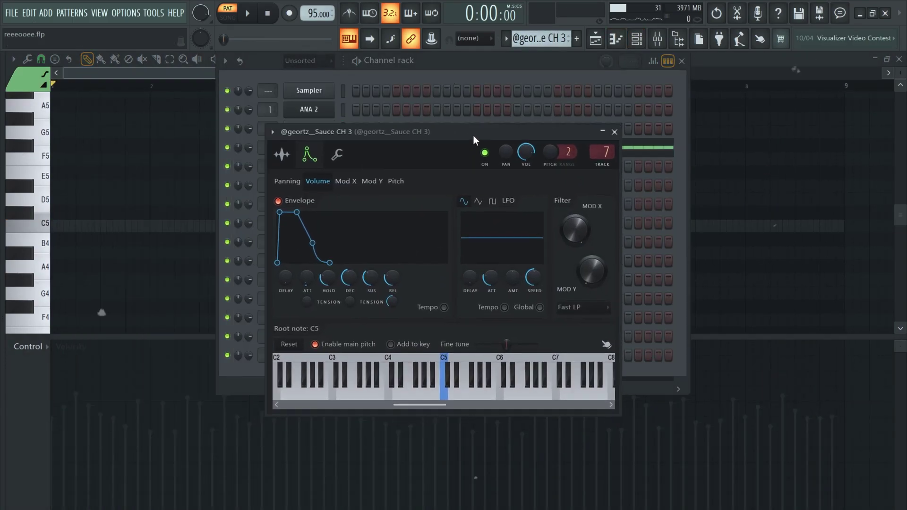
left_click(285, 154)
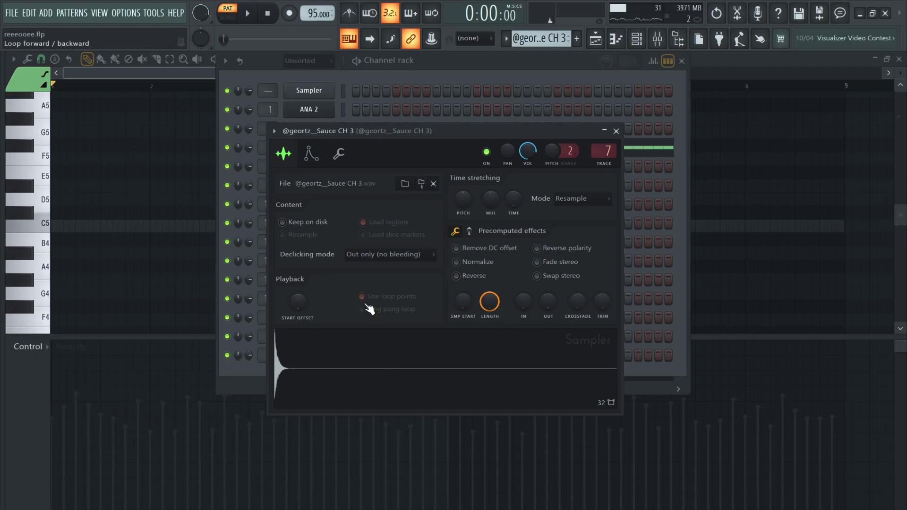
left_click(312, 154)
Step: Play the Sauce CH 3 notes in the piano roll and shrink the velocity lane to enlarge the note area
key("Escape")
key("Escape")
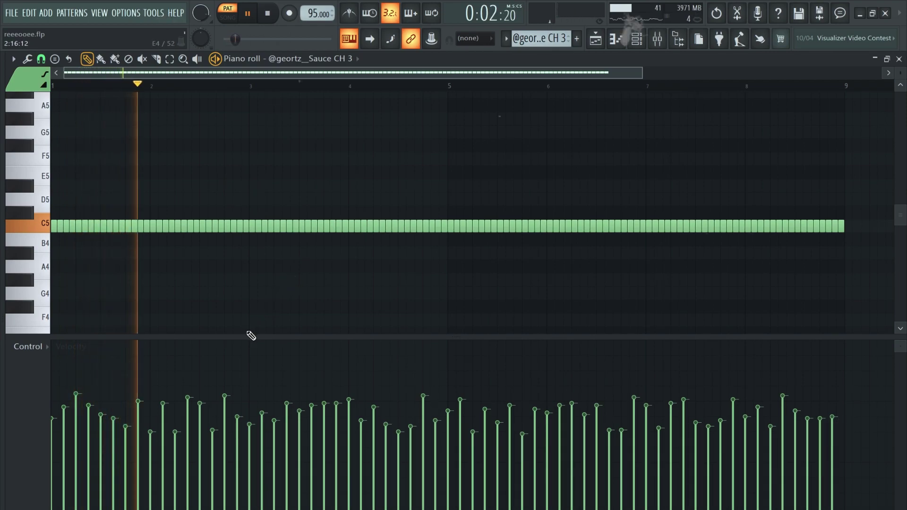
left_click_drag(254, 336, 250, 480)
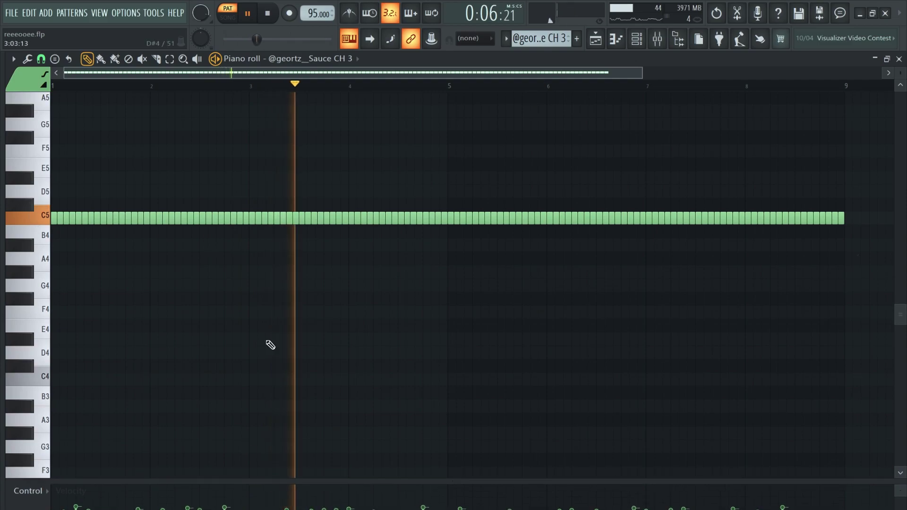
scroll(281, 297, "up", 2)
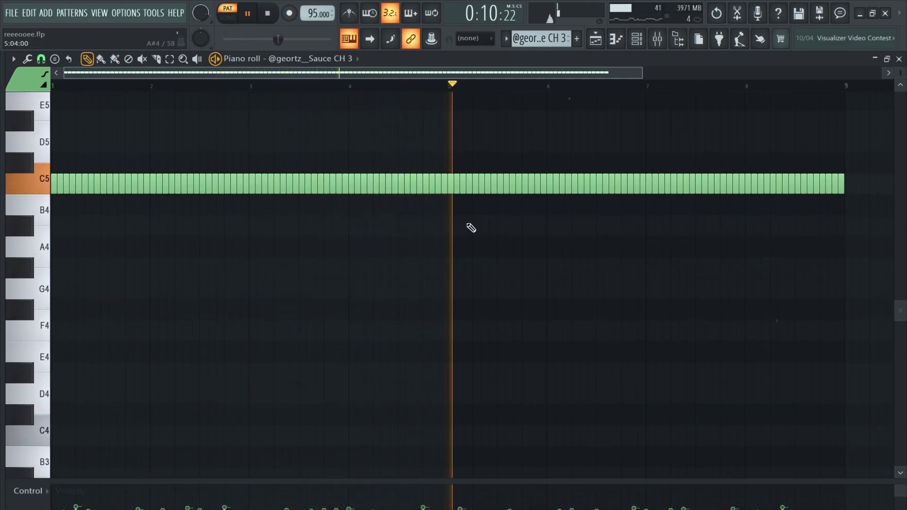
Step: Select the Sauce Kick 6 pattern and open its sampler channel to show the sample
left_click(632, 39)
left_click(472, 166)
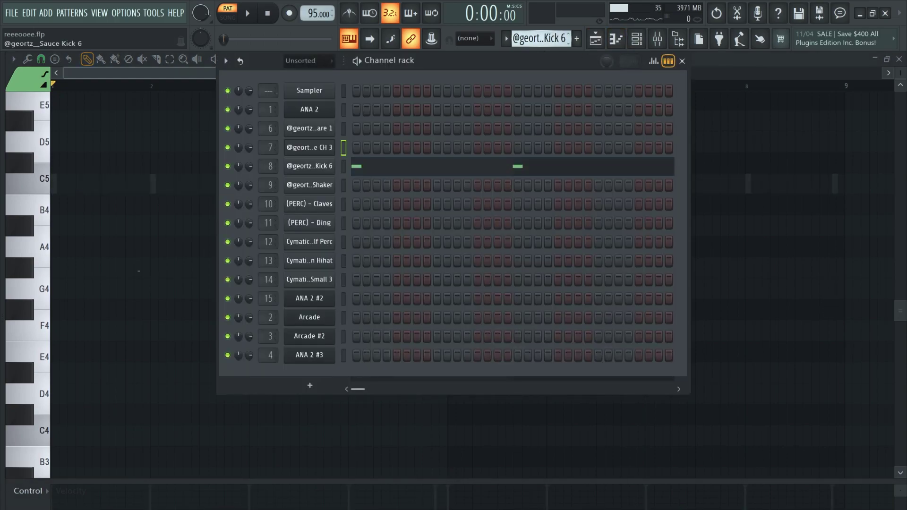
left_click(326, 169)
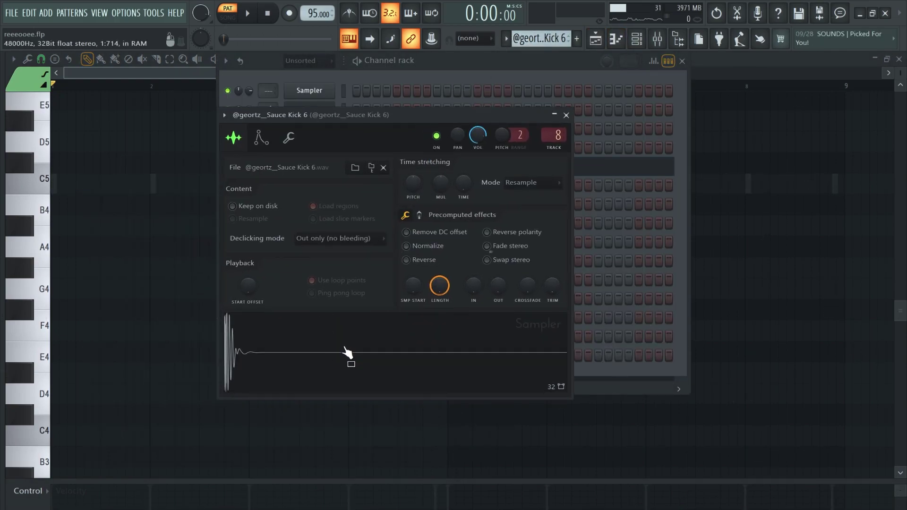
Step: Play the Sauce Kick 6 notes in the piano roll, switch the metronome on and off during playback, and stop
left_click(54, 184)
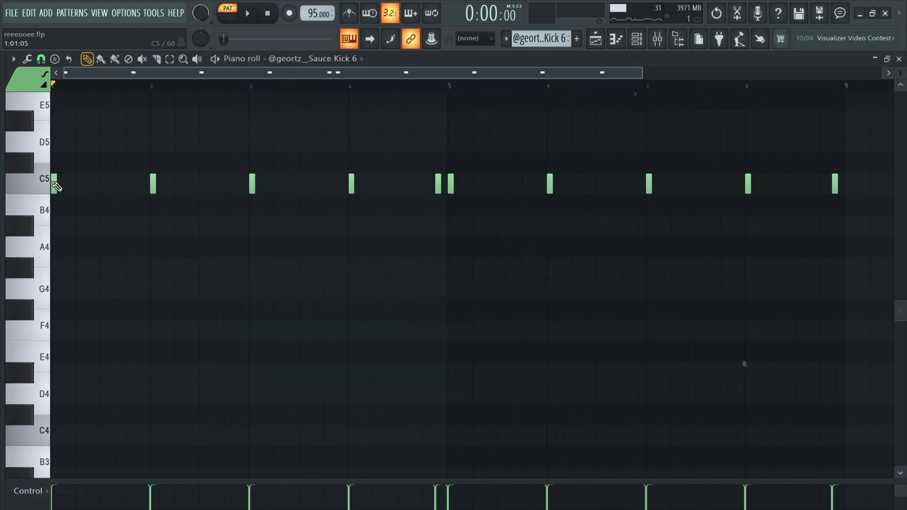
scroll(180, 178, "up", 2)
key("space")
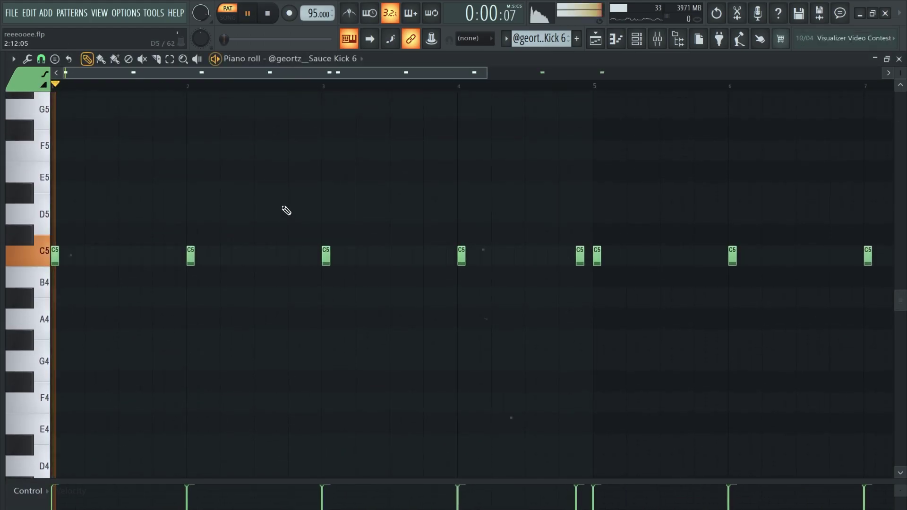
scroll(331, 237, "down", 1)
left_click_drag(340, 243, 314, 245)
scroll(345, 249, "down", 3)
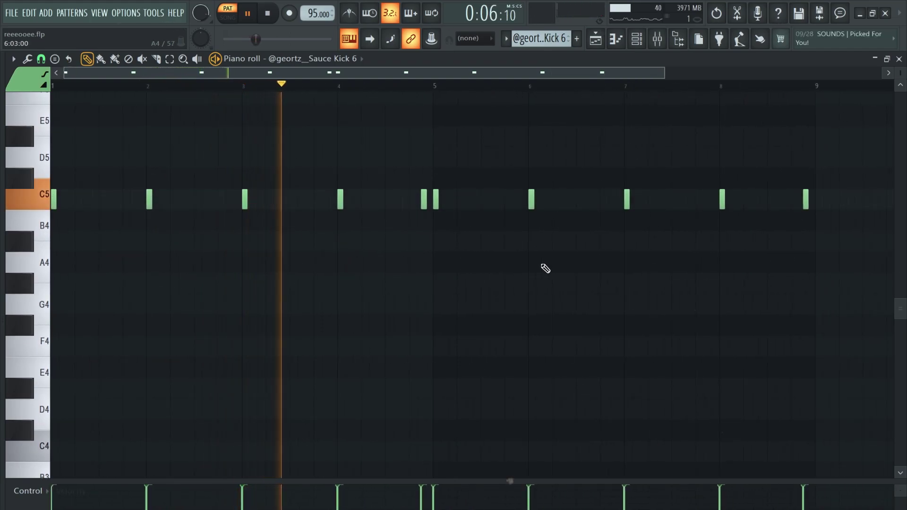
left_click(349, 15)
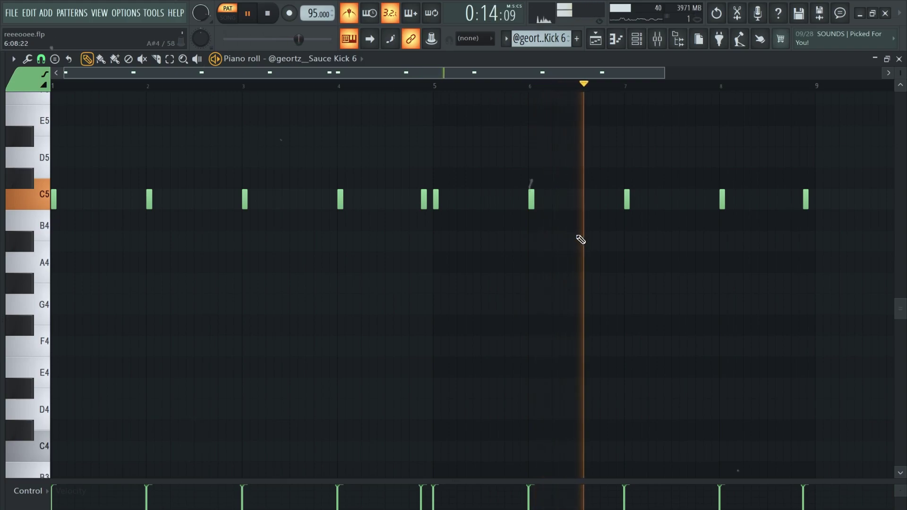
left_click(352, 16)
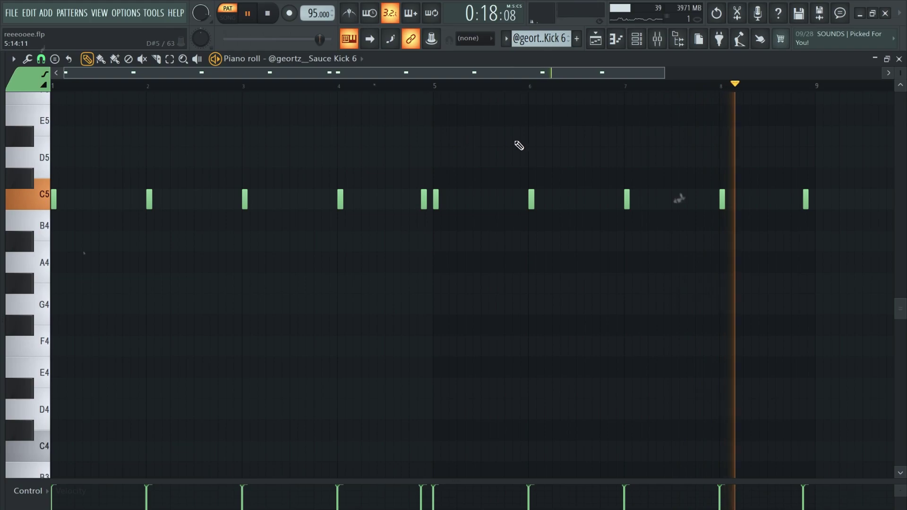
key("space")
Step: Select the Percussion-Shaker pattern and open its sampler channel to show the sample
left_click(638, 45)
left_click(309, 185)
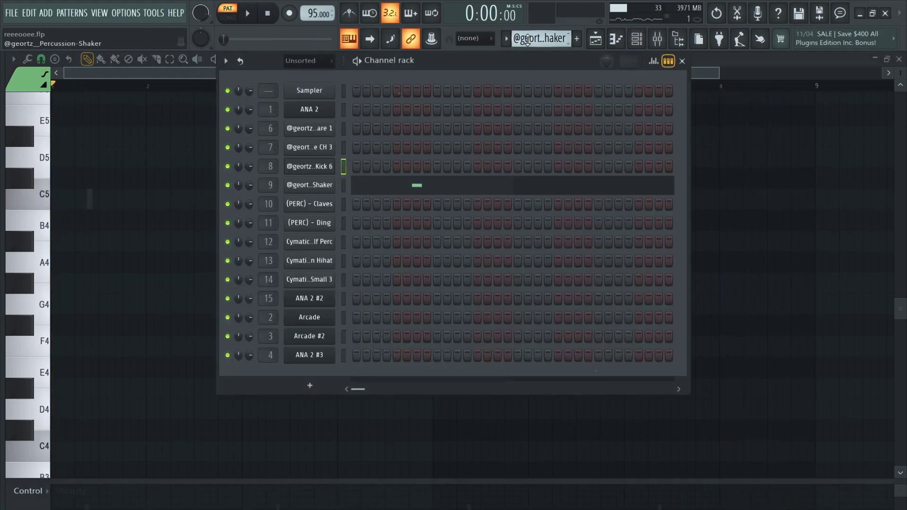
left_click(317, 187)
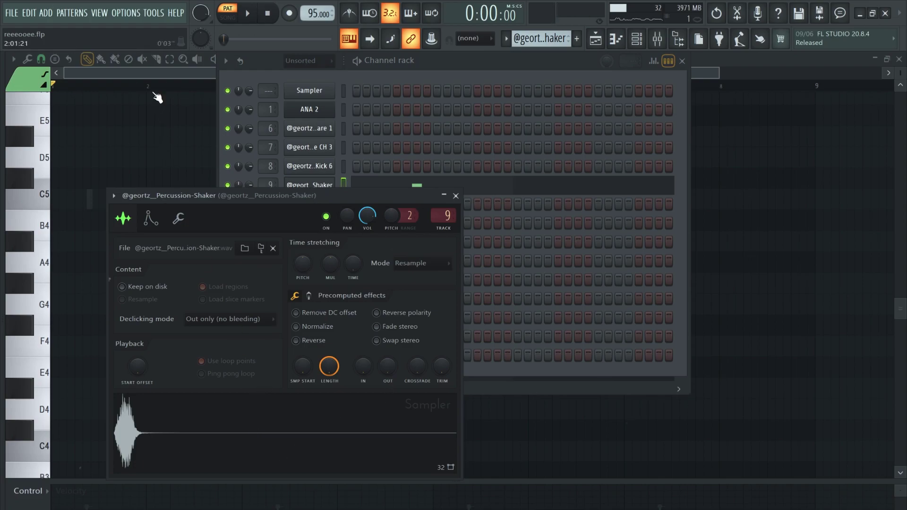
Step: Play the Percussion-Shaker notes in the piano roll and return to the channel rack
left_click(75, 89)
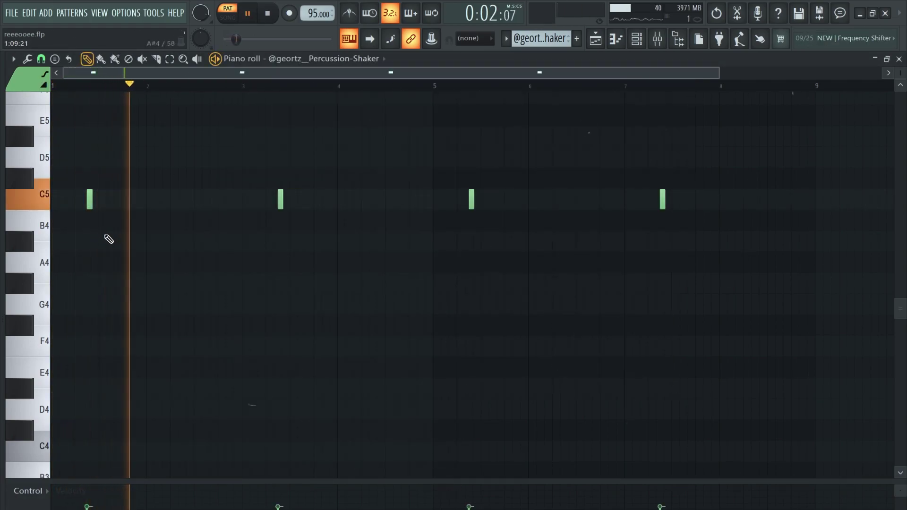
key("F6")
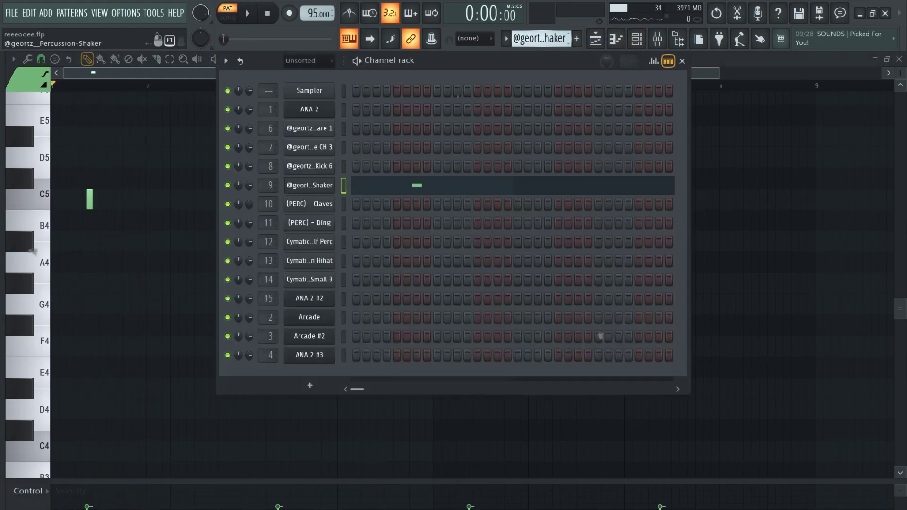
Step: Select the (PERC) - Claves pattern, show its sample in the sampler channel, and view its notes in the piano roll
scroll(539, 38, "down", 1)
left_click(319, 204)
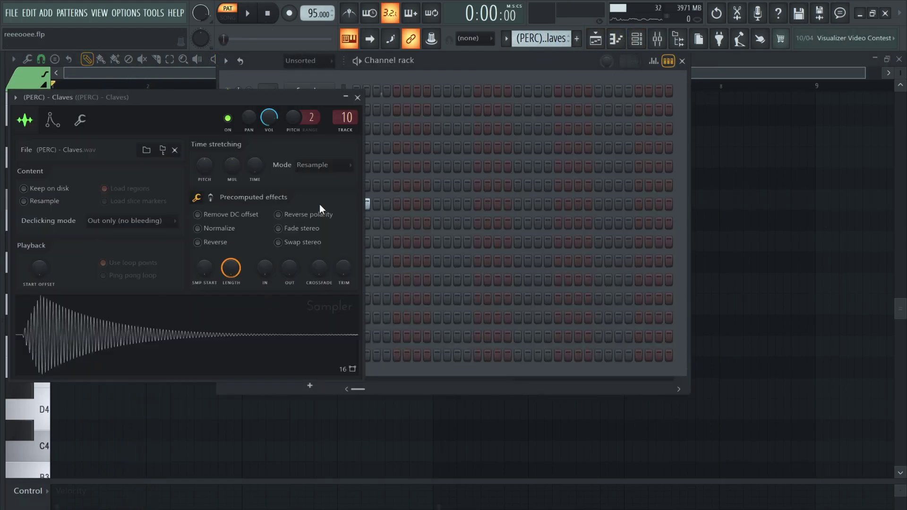
left_click_drag(166, 104, 394, 88)
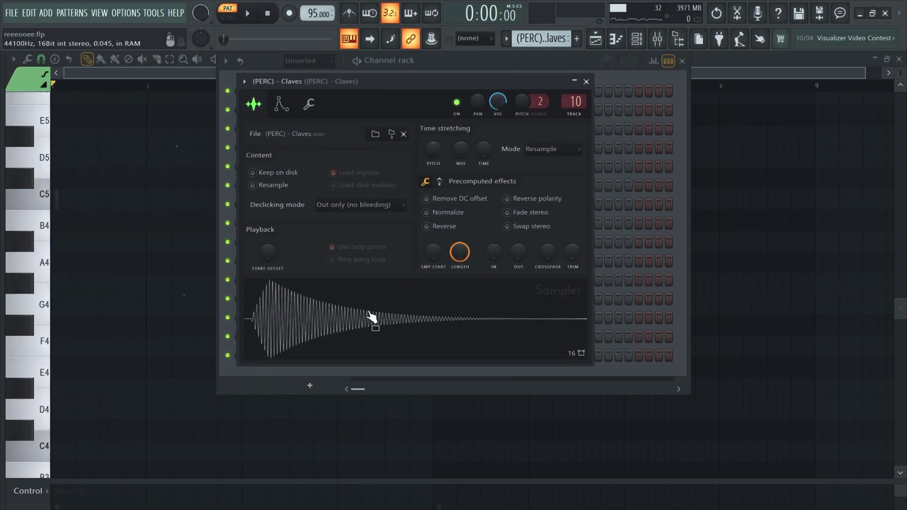
key("Escape")
key("Escape")
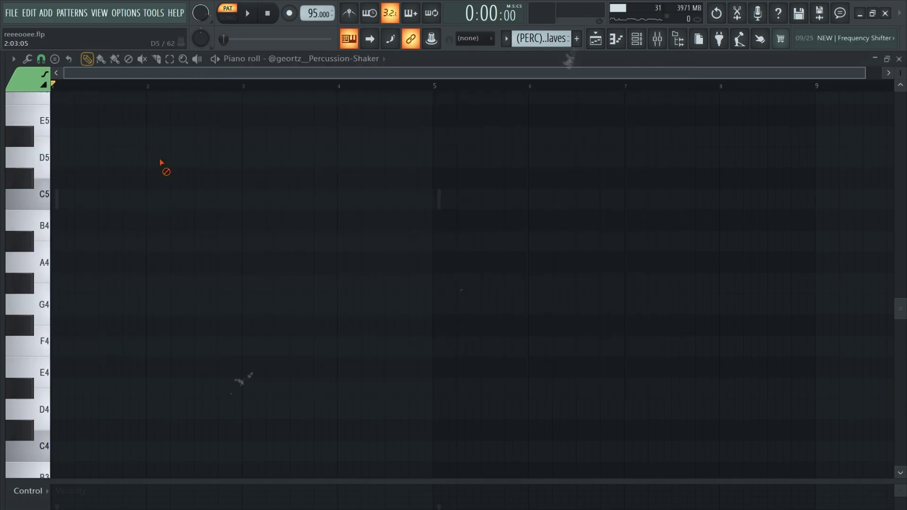
scroll(63, 197, "up", 3)
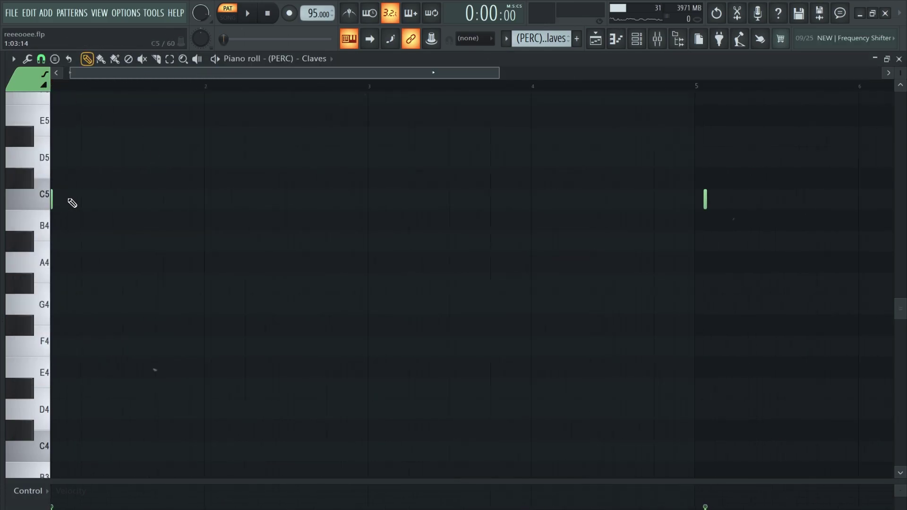
scroll(406, 200, "up", 2)
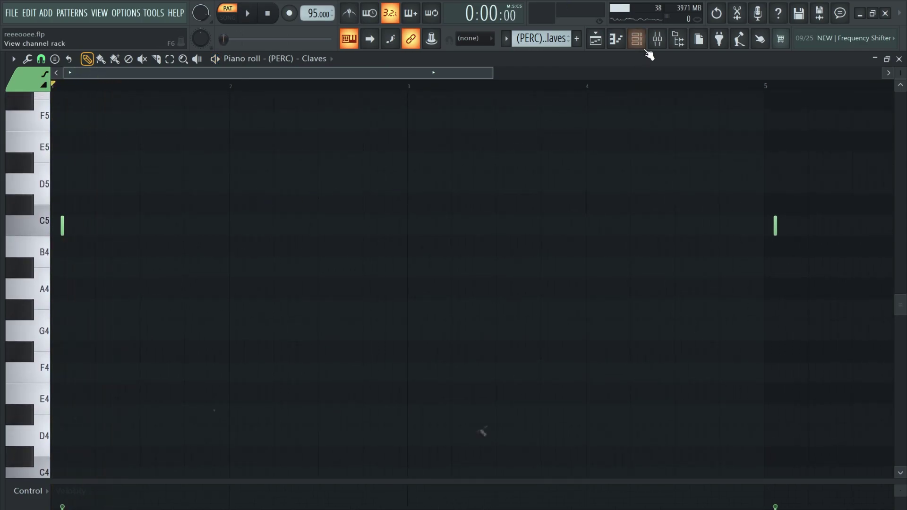
Step: Select the (PERC) - Ding pattern, open its sampler channel to show the sample, and return to its piano roll notes
left_click(637, 38)
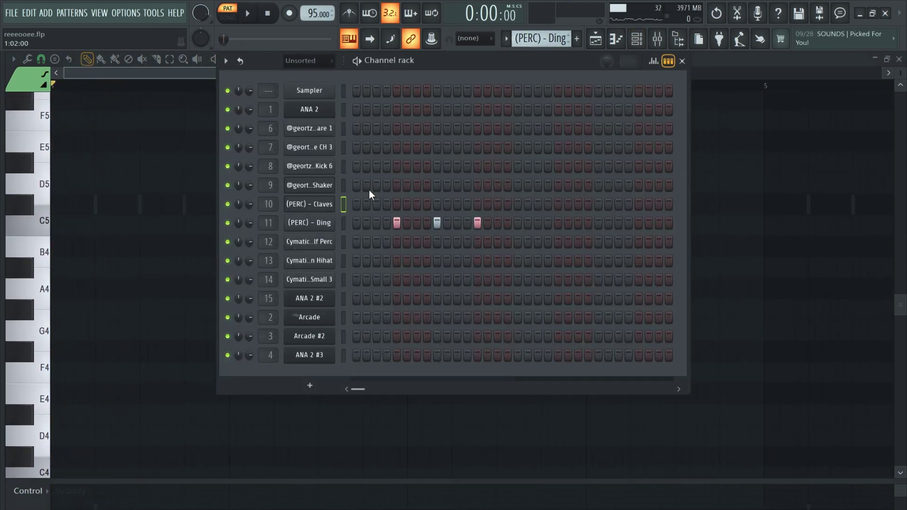
left_click(326, 225)
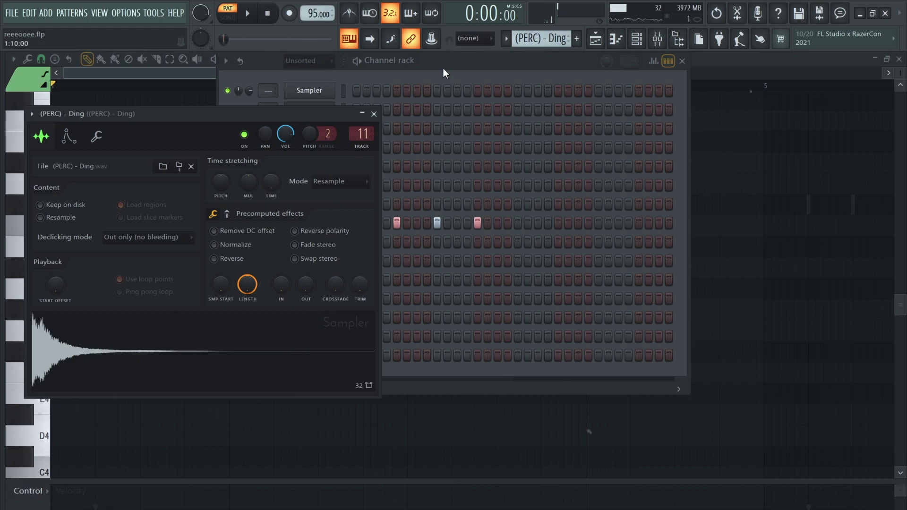
left_click(757, 177)
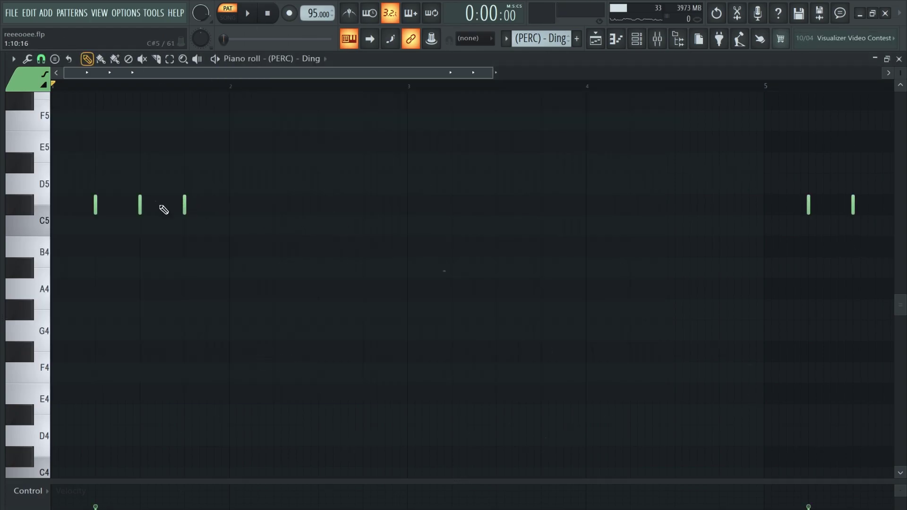
Step: Enlarge the velocity lane, play the Ding notes from the start and from bar 5, and shrink the lane again
left_click_drag(184, 480, 166, 300)
scroll(572, 206, "down", 3)
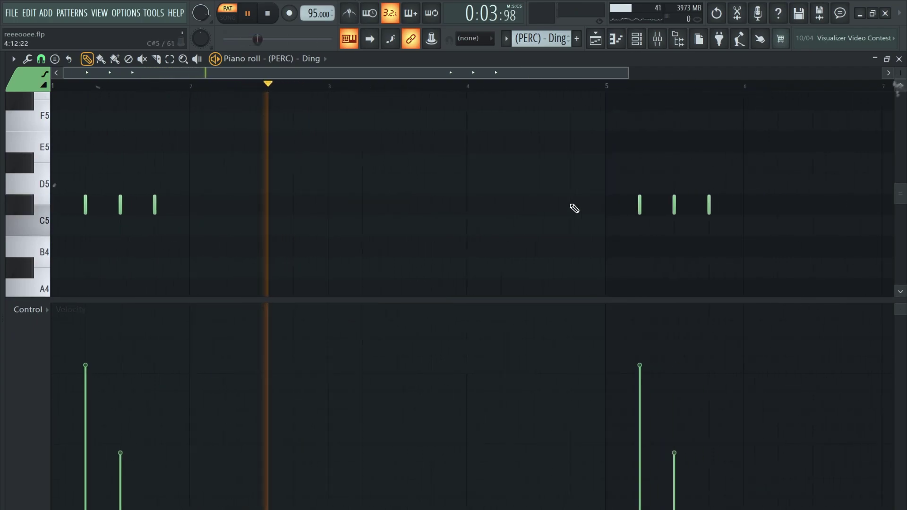
left_click(496, 85)
scroll(470, 202, "right", 2)
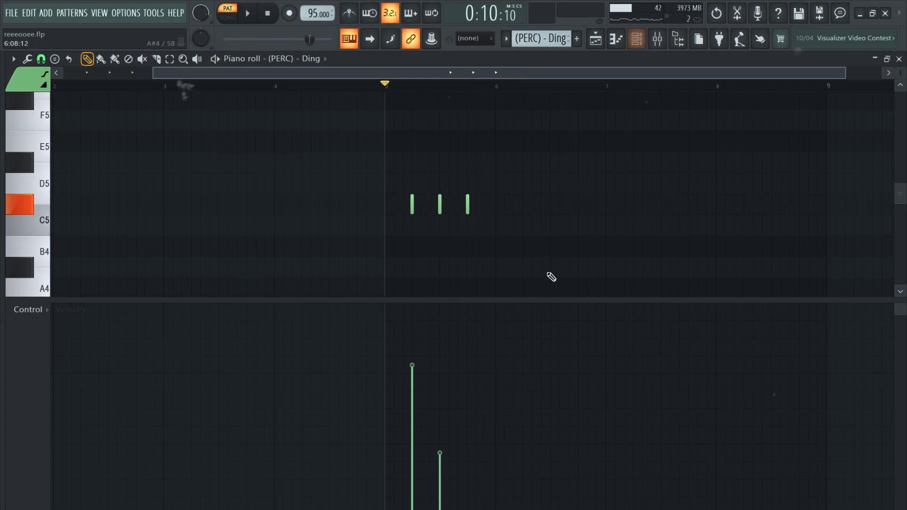
left_click_drag(533, 302, 522, 481)
scroll(815, 308, "left", 4)
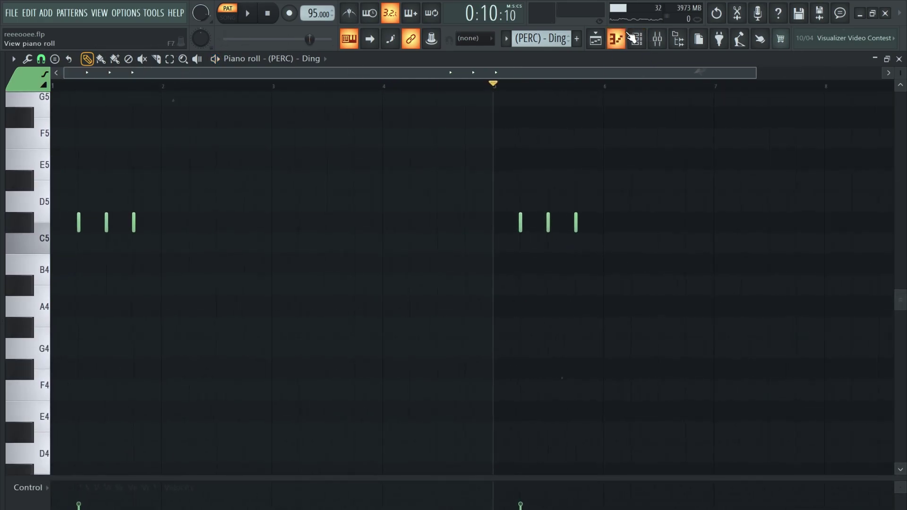
Step: Select the Cymatics - Elf Perc pattern, show its sample in the sampler channel, and open its notes in the piano roll
left_click(637, 38)
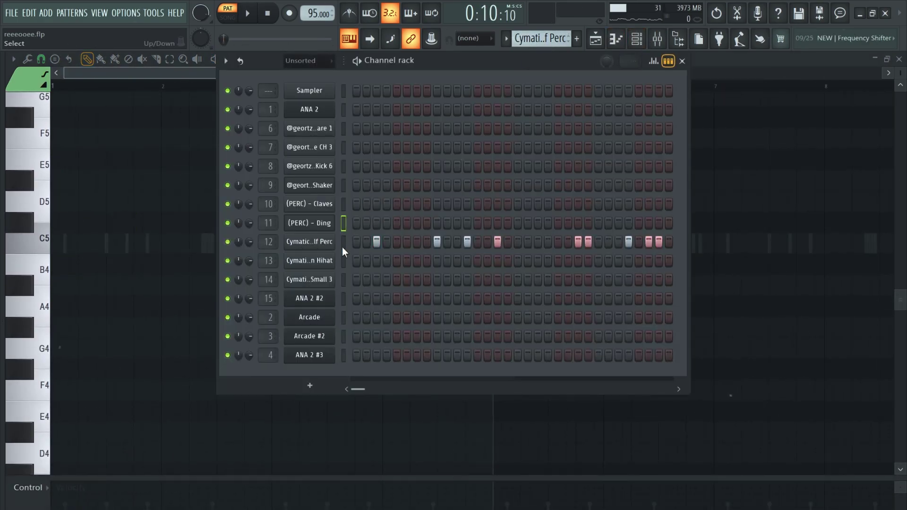
left_click(322, 242)
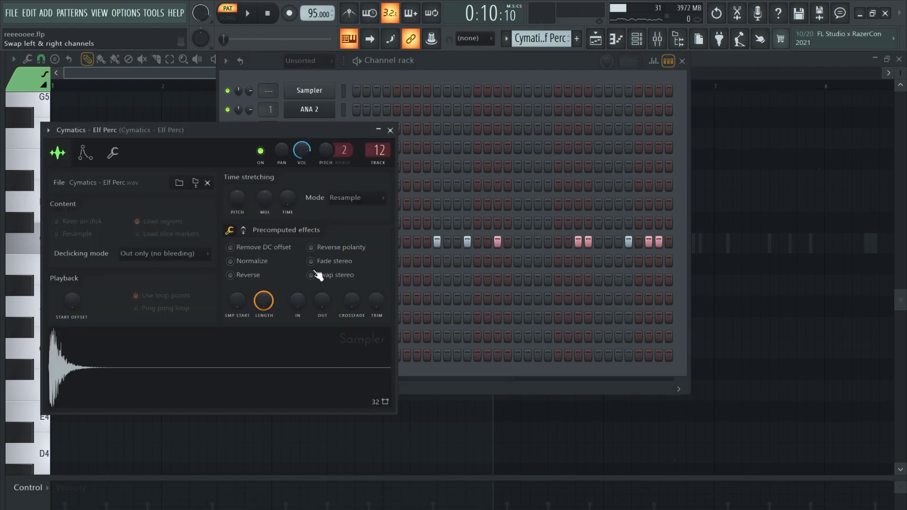
left_click(395, 63)
right_click(322, 242)
left_click(349, 240)
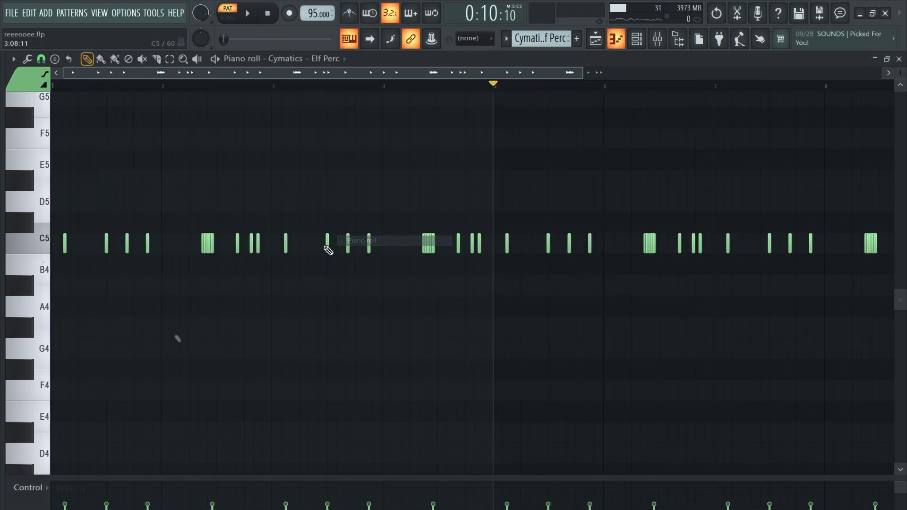
Step: Play the Elf Perc notes with the metronome on, fitting the whole pattern in the piano roll
key("space")
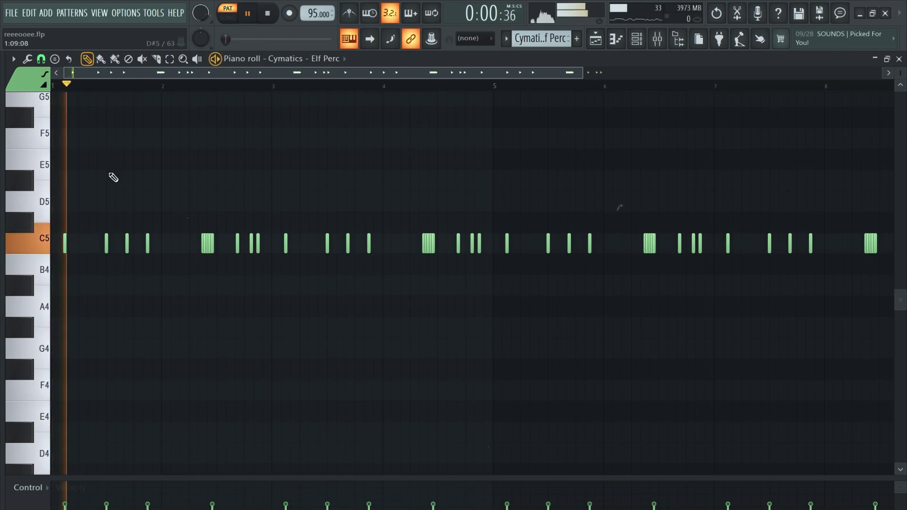
scroll(250, 200, "down", 1)
scroll(251, 200, "down", 1)
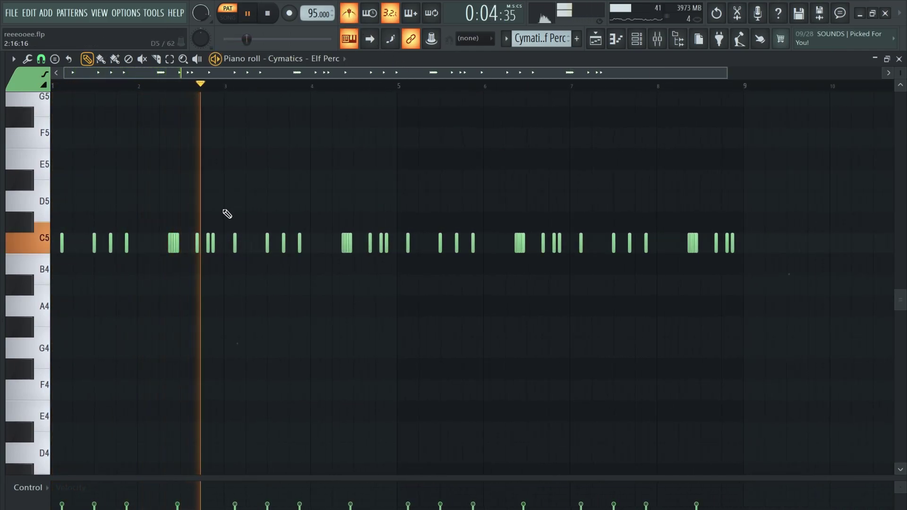
scroll(390, 222, "up", 1)
scroll(388, 216, "down", 1)
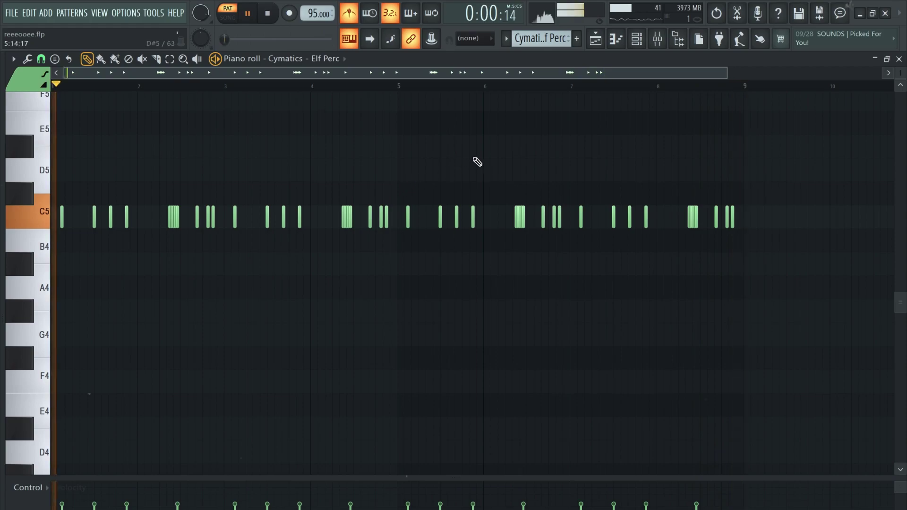
Step: Select the Cymatics - Noise Open Hihat pattern, show its sample, and play its notes in the piano roll with the metronome off
left_click(637, 40)
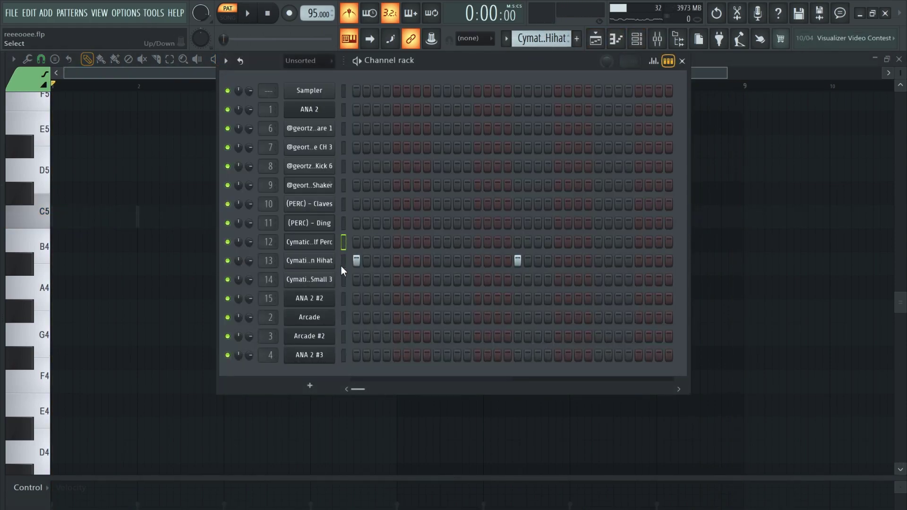
left_click(324, 261)
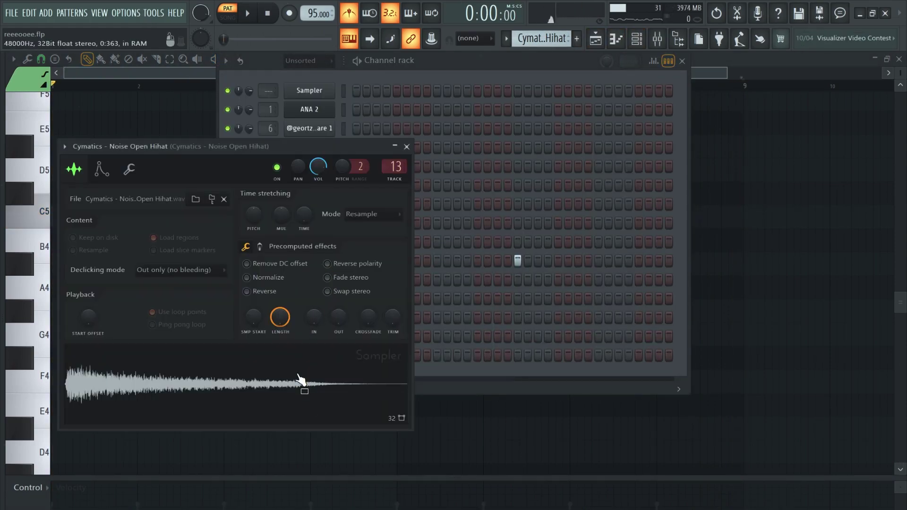
left_click(495, 73)
right_click(326, 257)
left_click(359, 259)
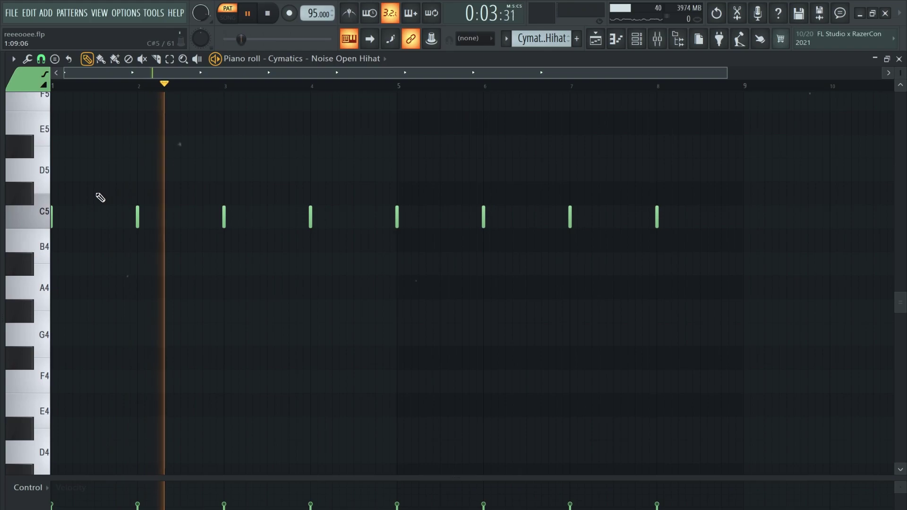
Step: Select the Cymatics - Djembe Small 3 pattern, view its piano roll notes, and open its sampler channel to show the sample
left_click(636, 40)
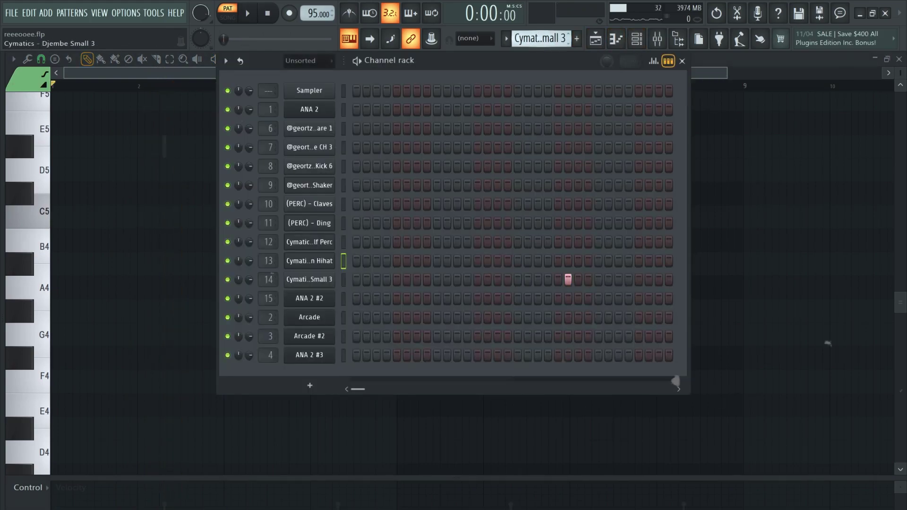
right_click(338, 272)
left_click(361, 278)
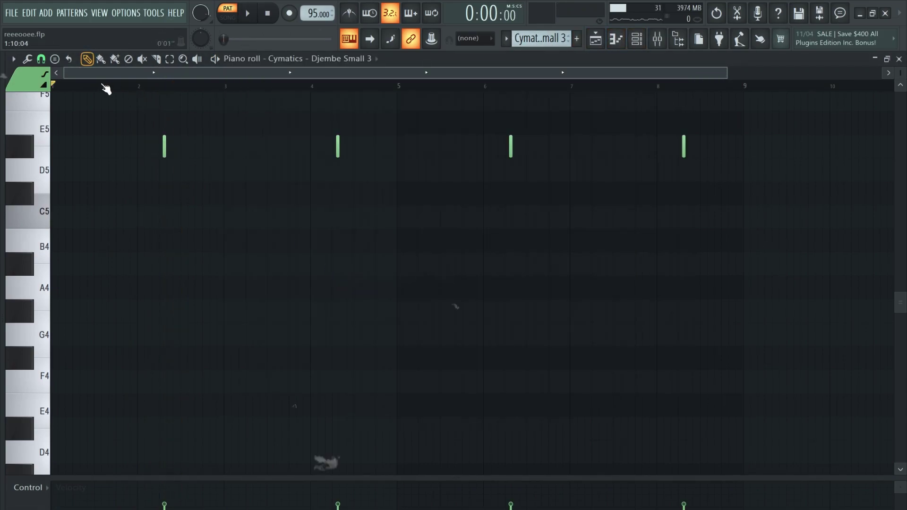
left_click(636, 39)
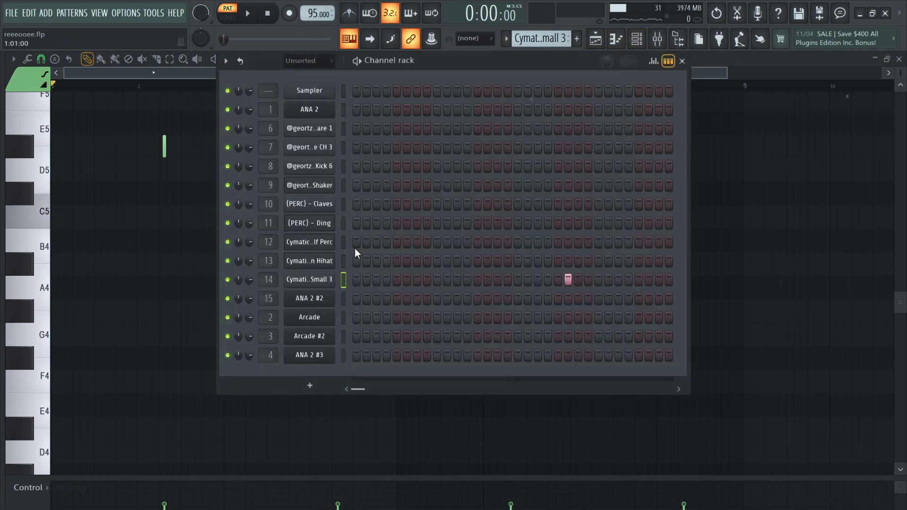
left_click(326, 284)
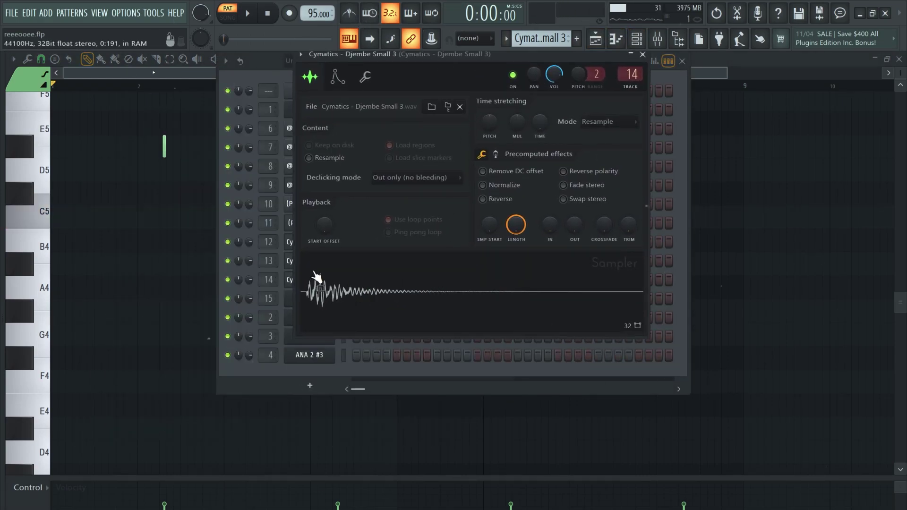
Step: Play the Djembe Small 3 notes in the piano roll with the metronome on and collapse the velocity lane
left_click(72, 101)
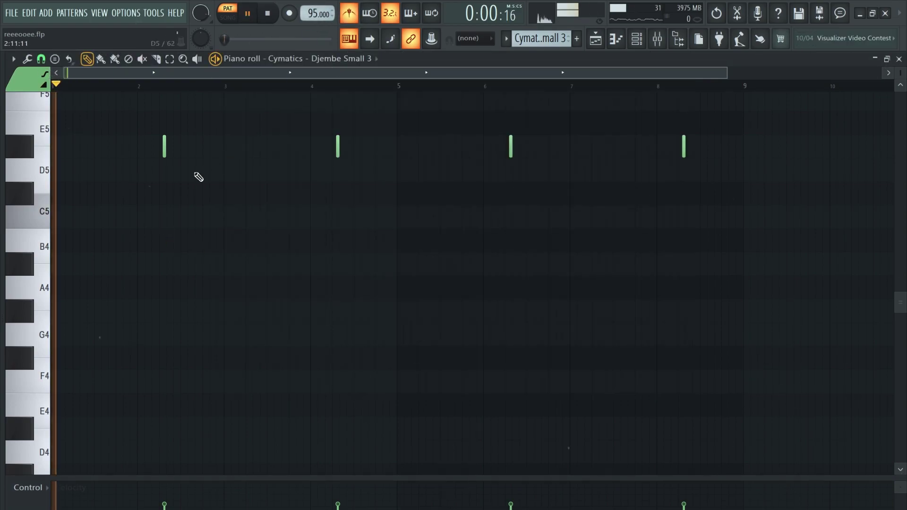
scroll(202, 175, "up", 5)
scroll(201, 253, "up", 4)
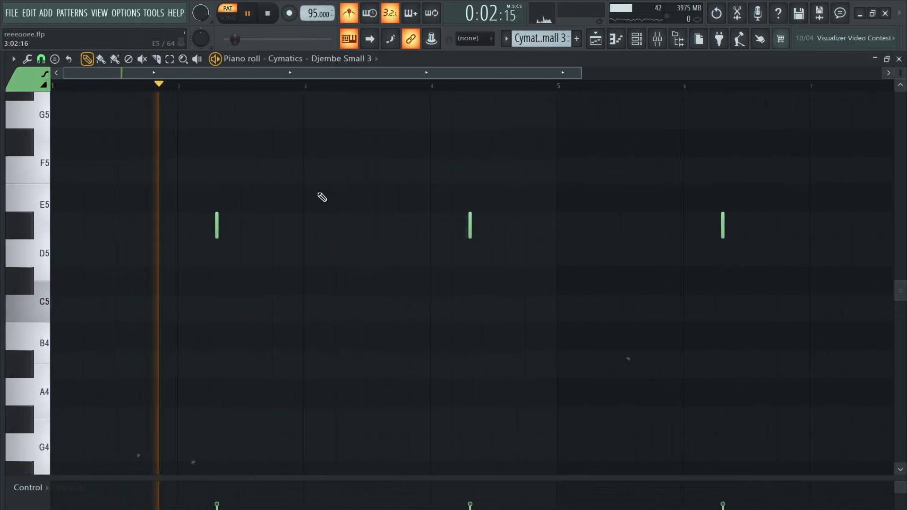
scroll(263, 204, "down", 2)
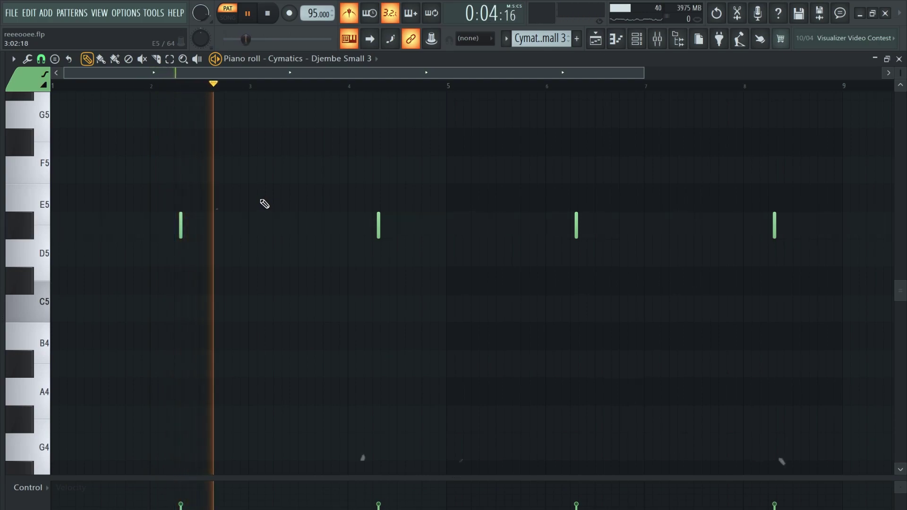
left_click_drag(448, 490, 449, 508)
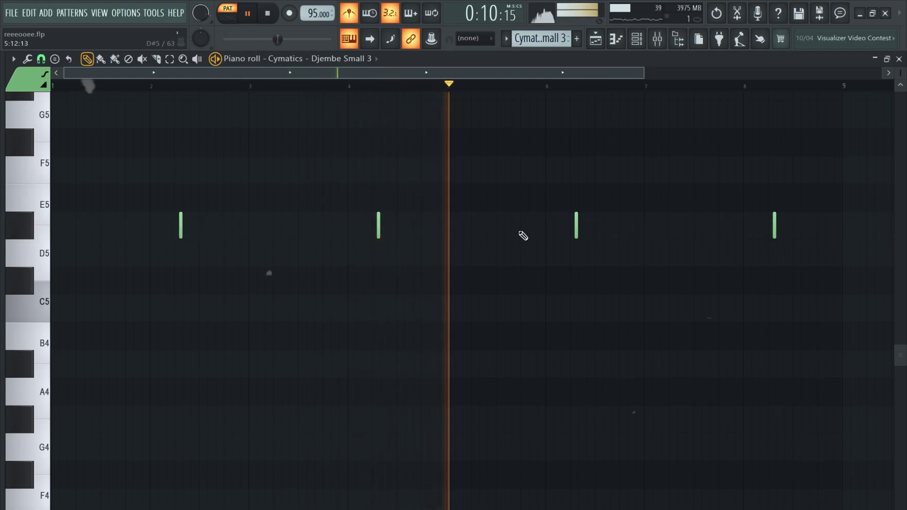
Step: Open the playlist and show the full arrangement of all pattern tracks
left_click(637, 39)
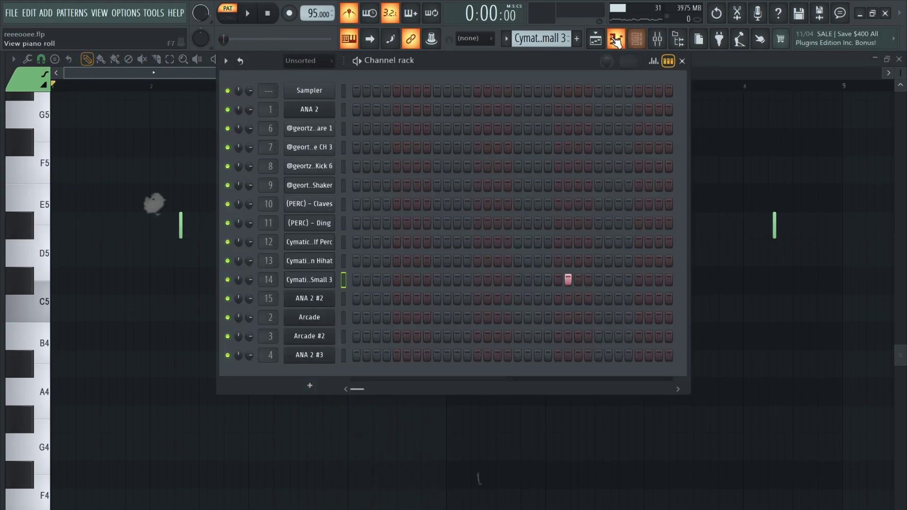
left_click(614, 40)
scroll(213, 252, "down", 4, "alt")
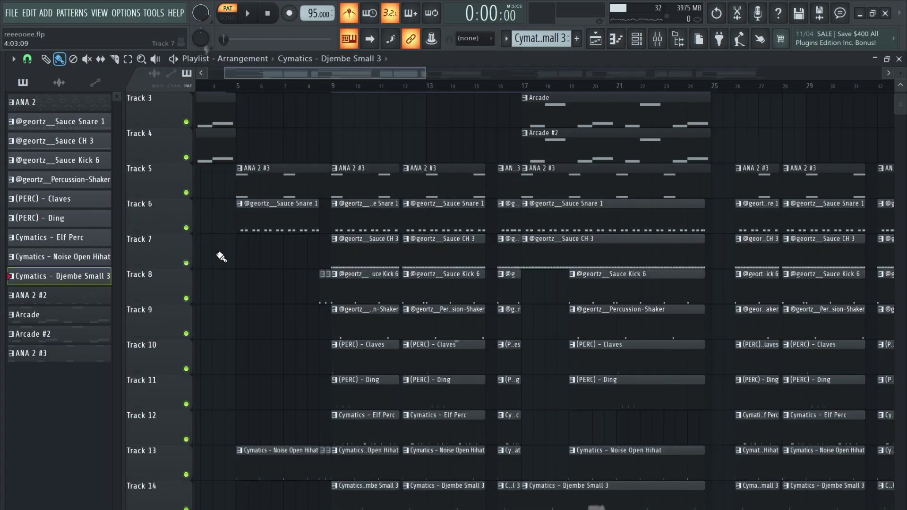
scroll(243, 269, "down", 5, "ctrl")
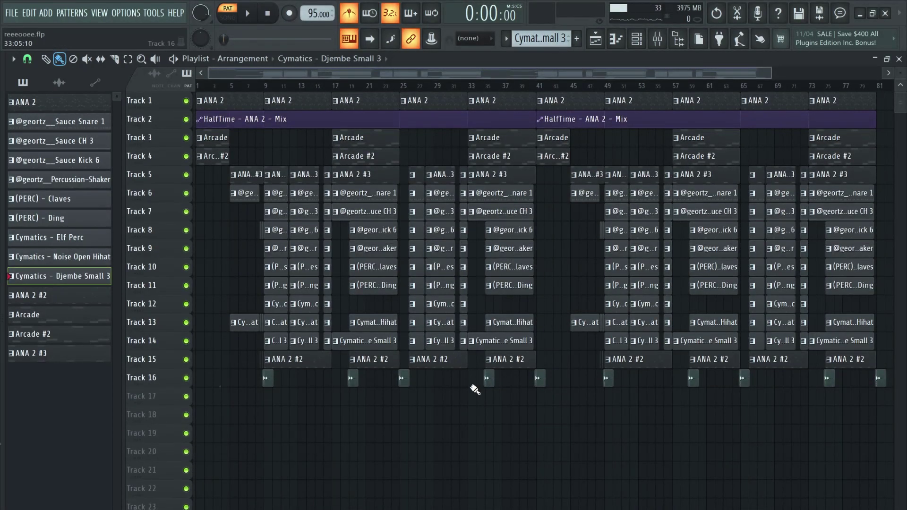